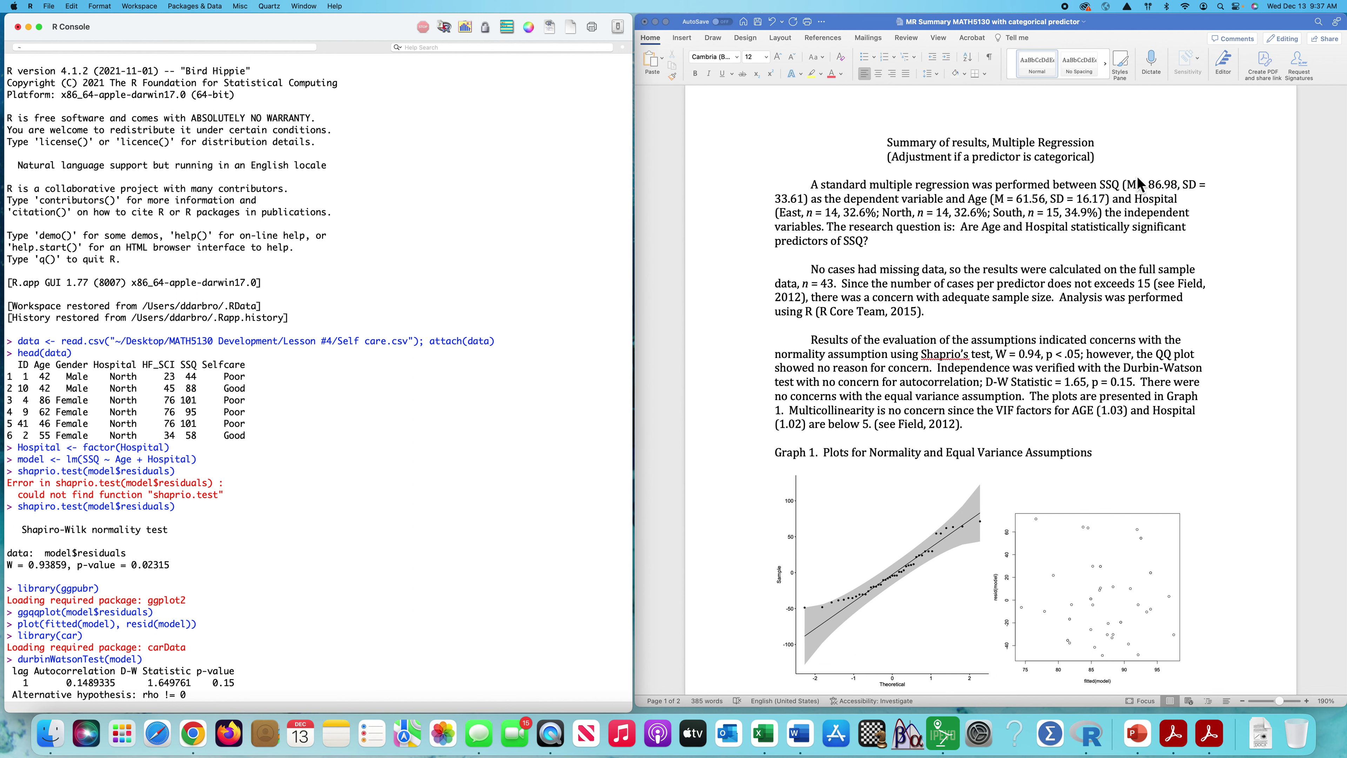
- Highlight the SSQ and Age means and SDs and the Hospital group counts to verify them
click(1133, 183)
drag(1127, 185, 1199, 186)
click(1050, 268)
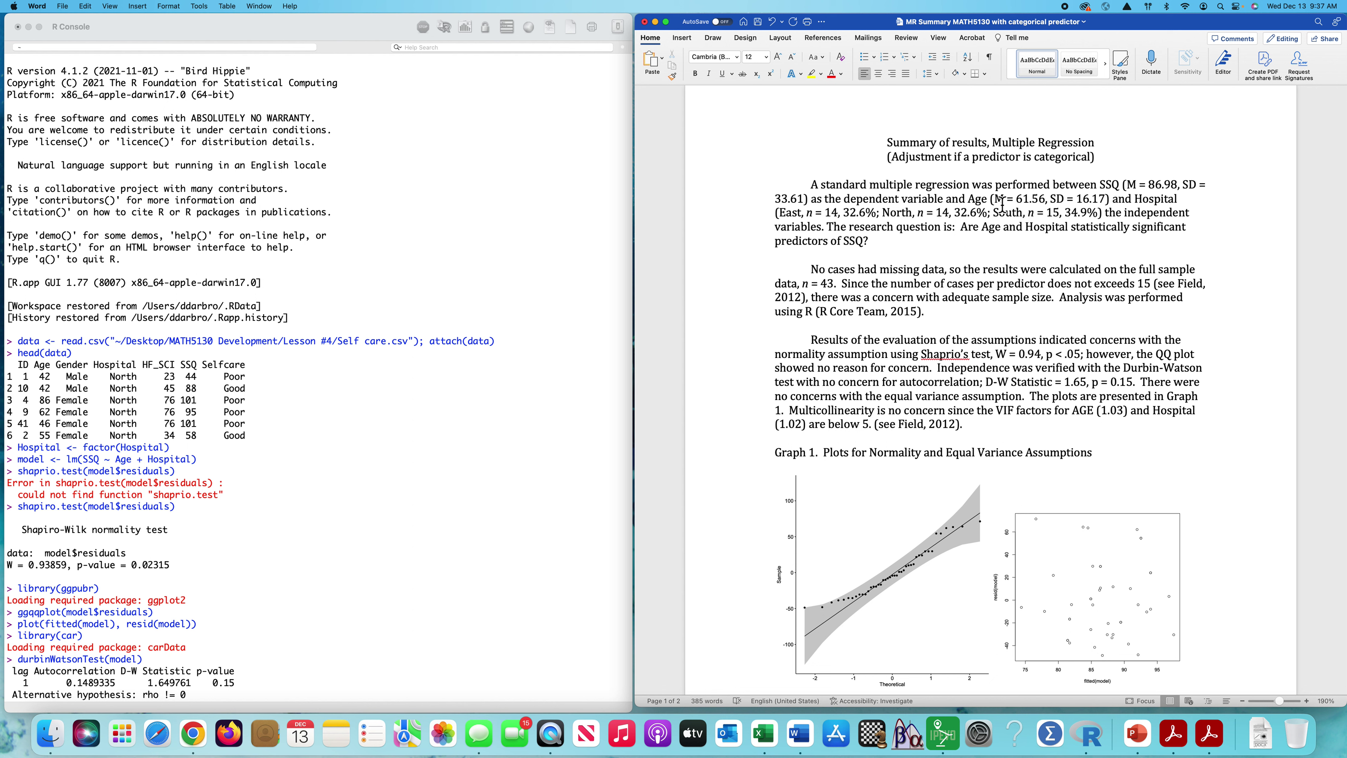
drag(996, 200, 1109, 201)
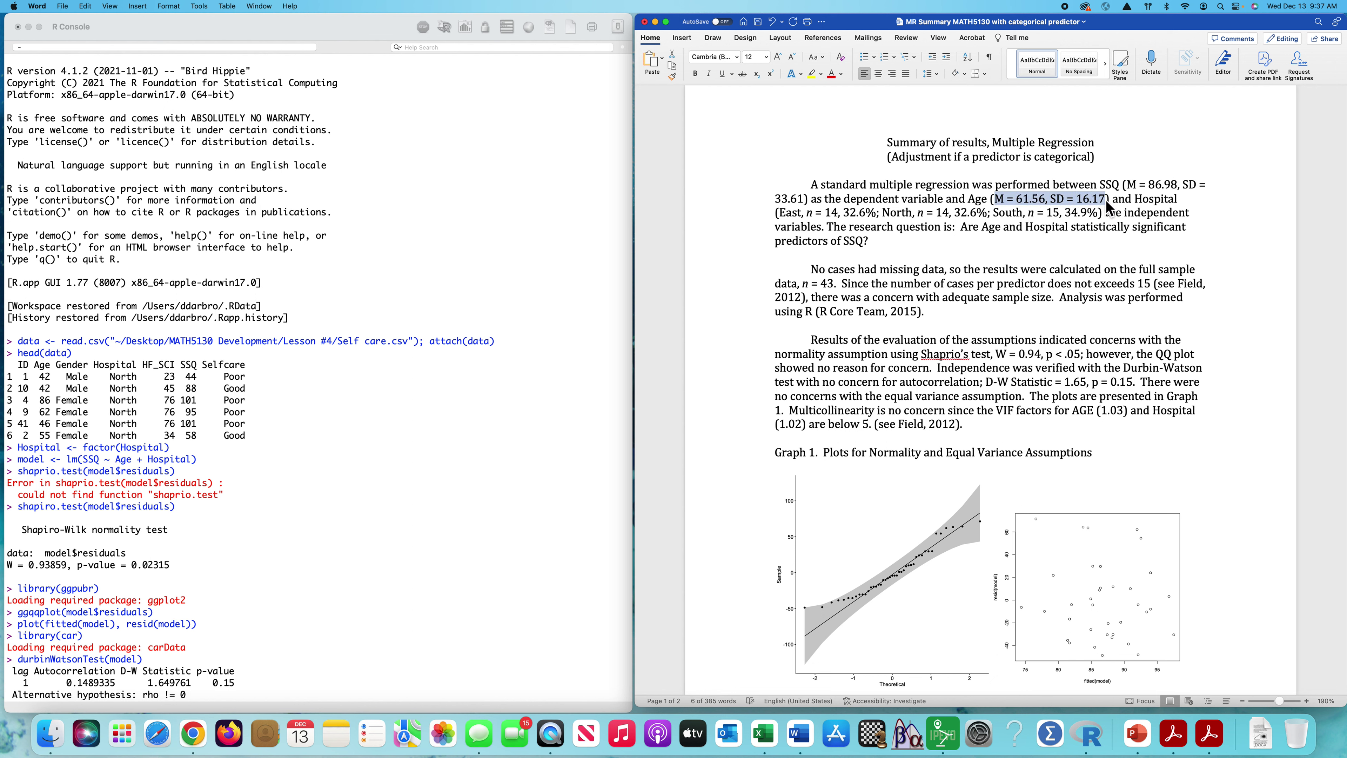
click(1060, 268)
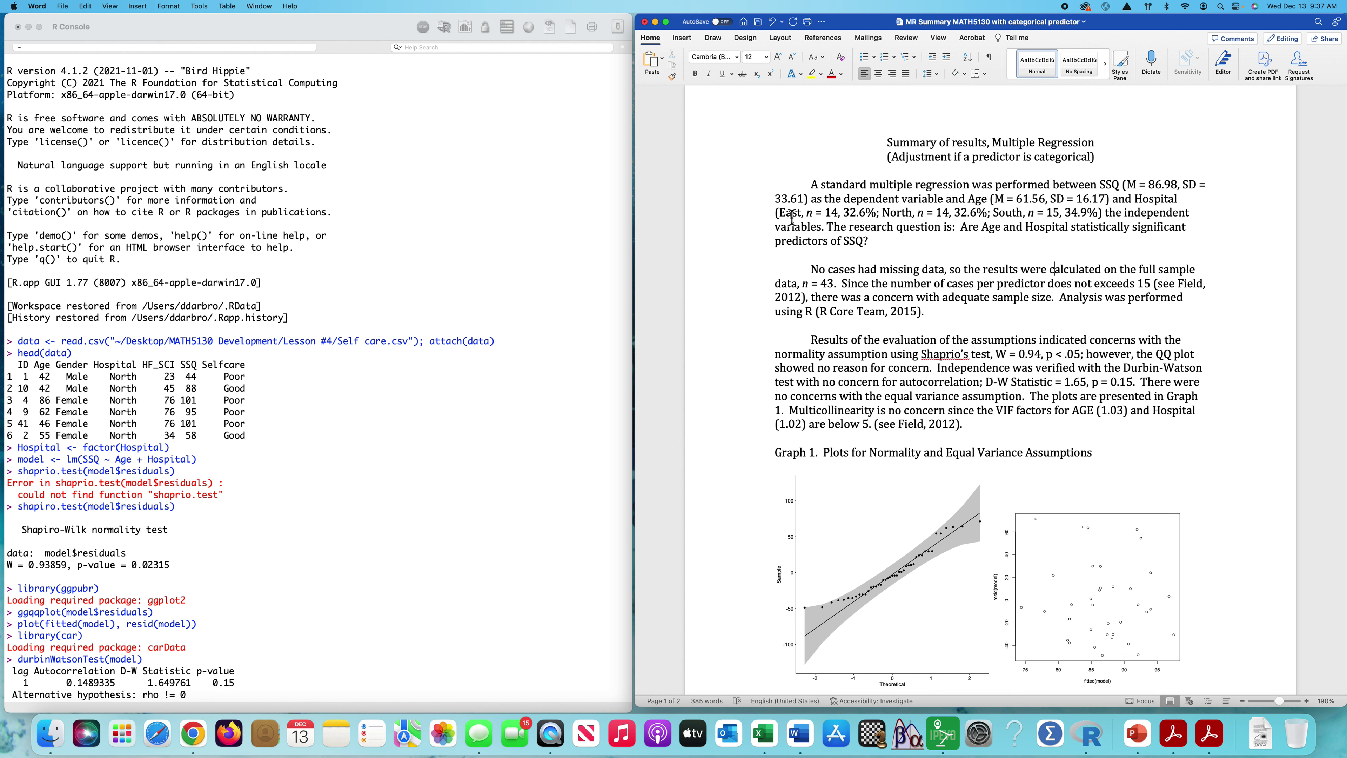
drag(784, 218, 1104, 215)
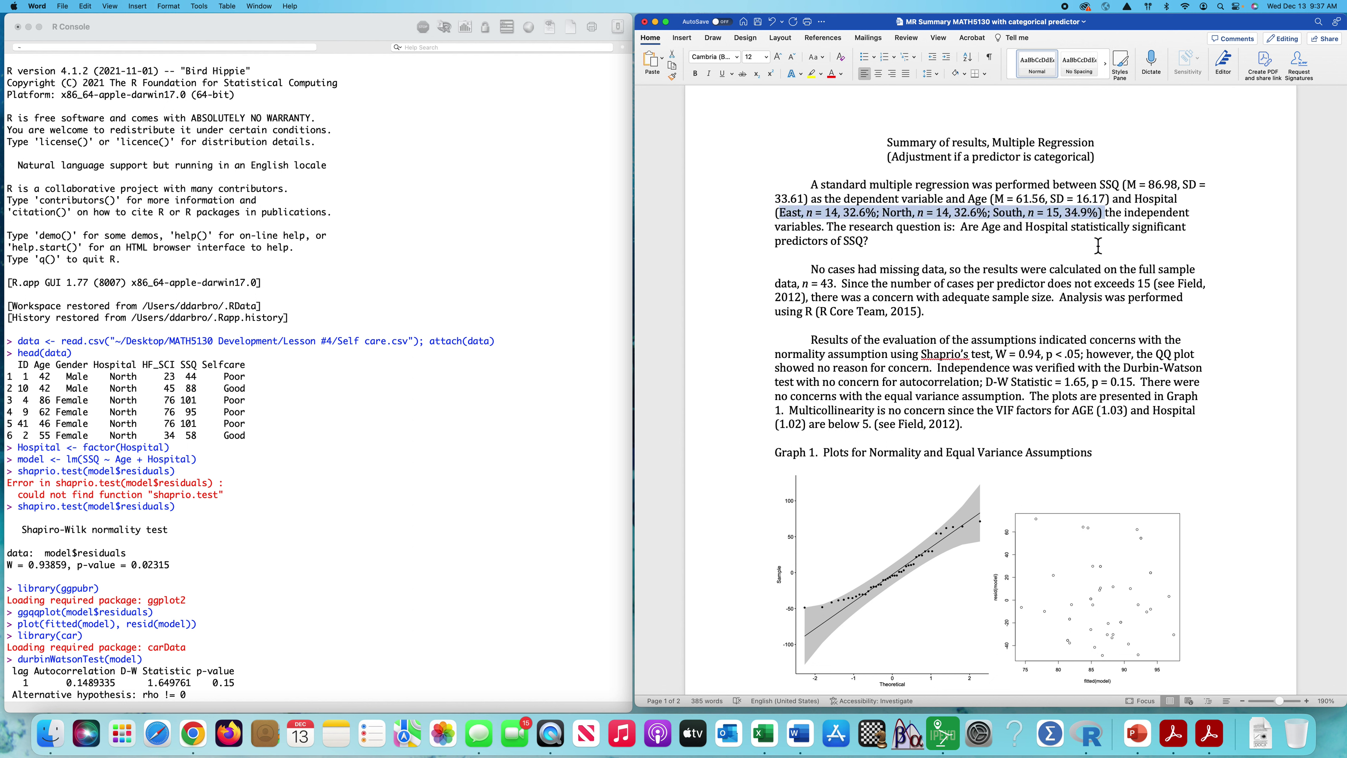
click(1096, 251)
- Review 'Hospital' in the research question and the sample-size claim's 'does not' wording
scroll(461, 434, down, 6)
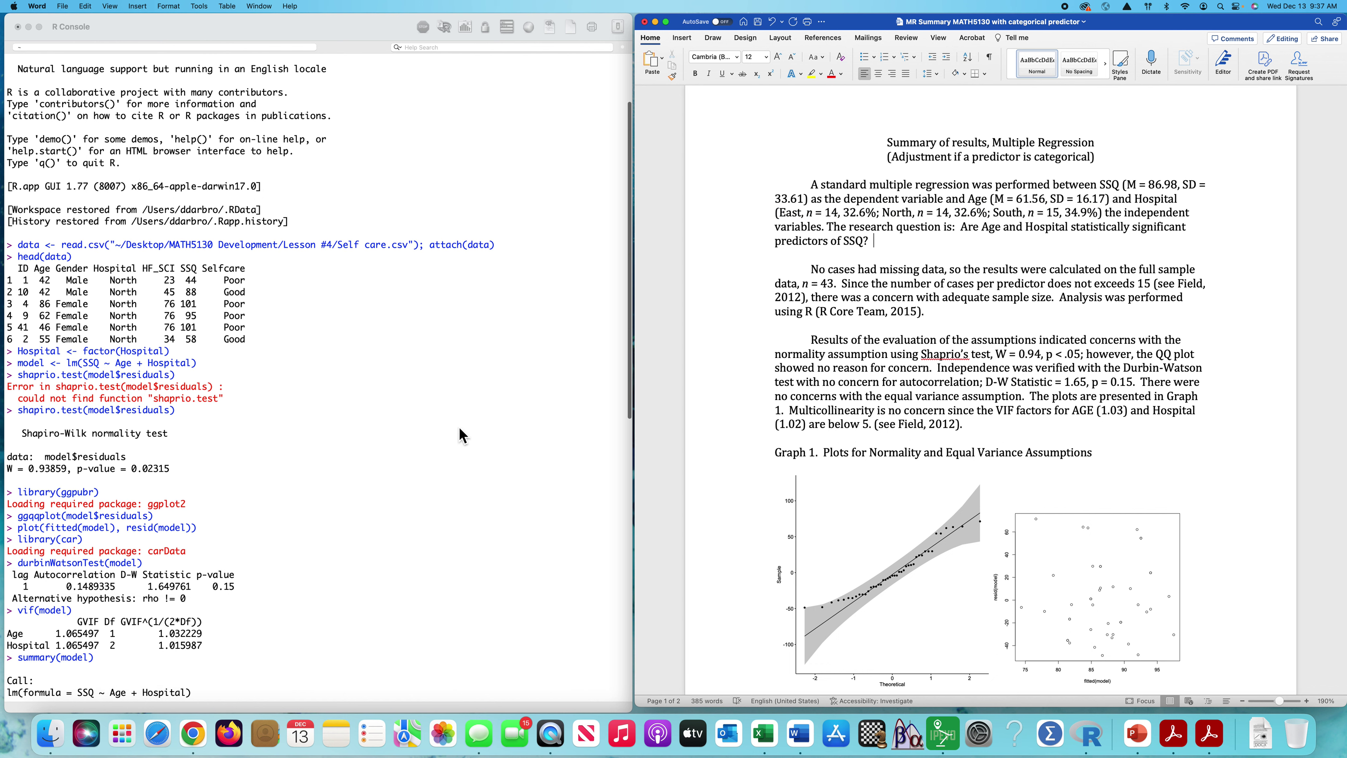
scroll(460, 434, down, 12)
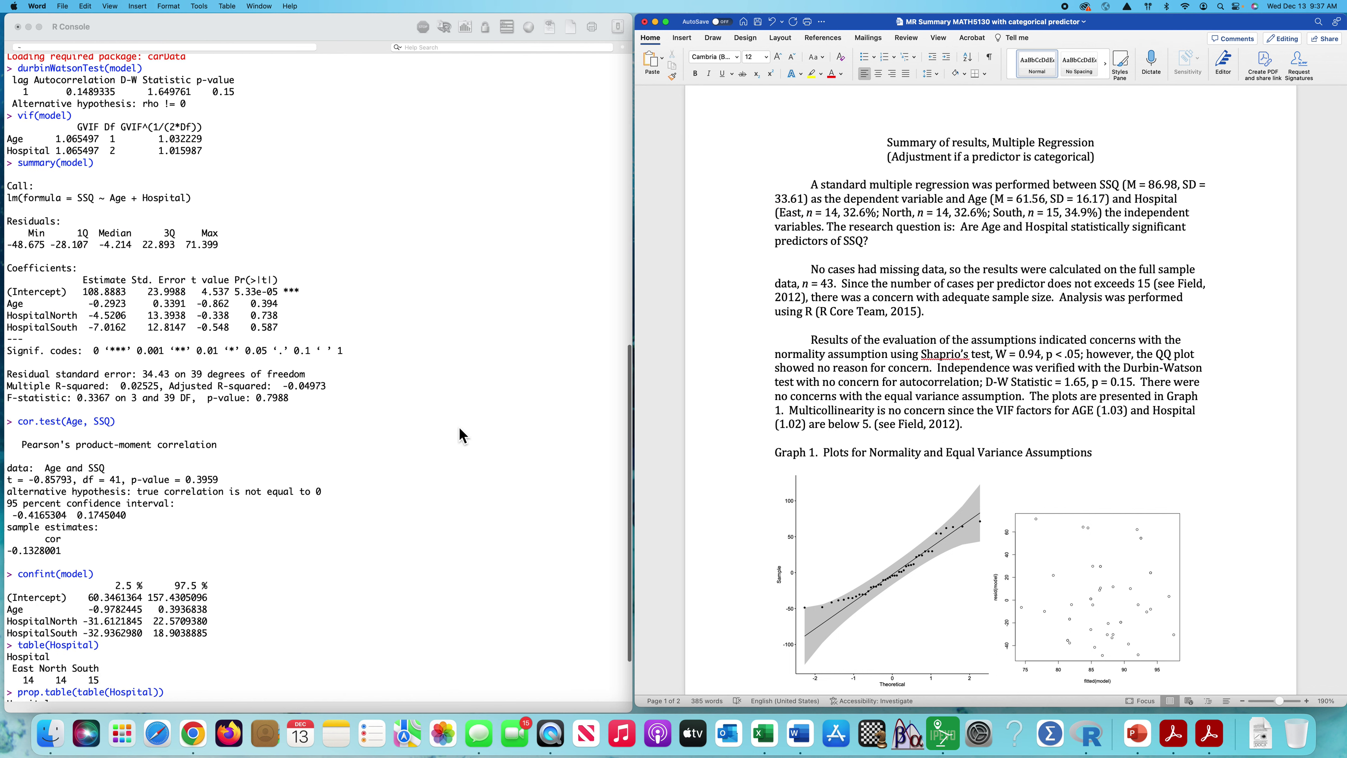
scroll(461, 434, down, 1)
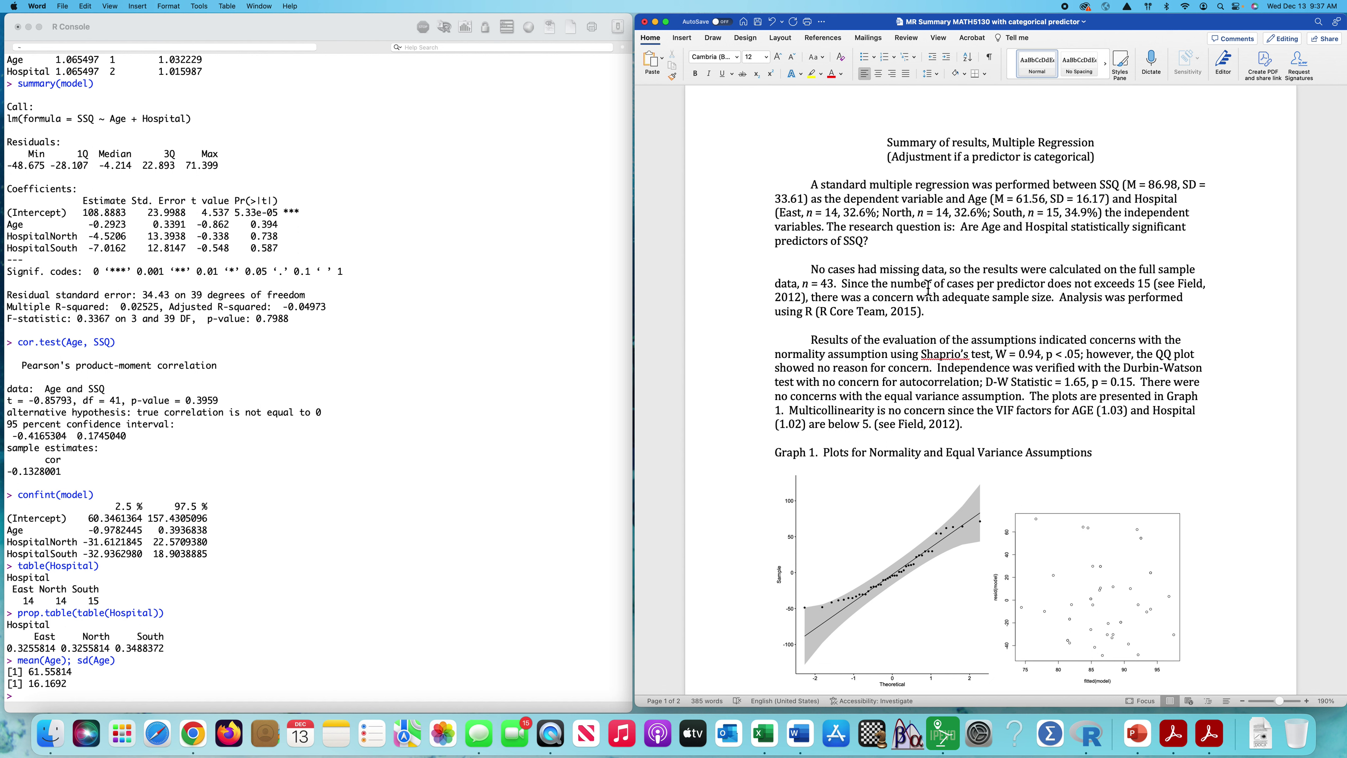
double_click(1045, 232)
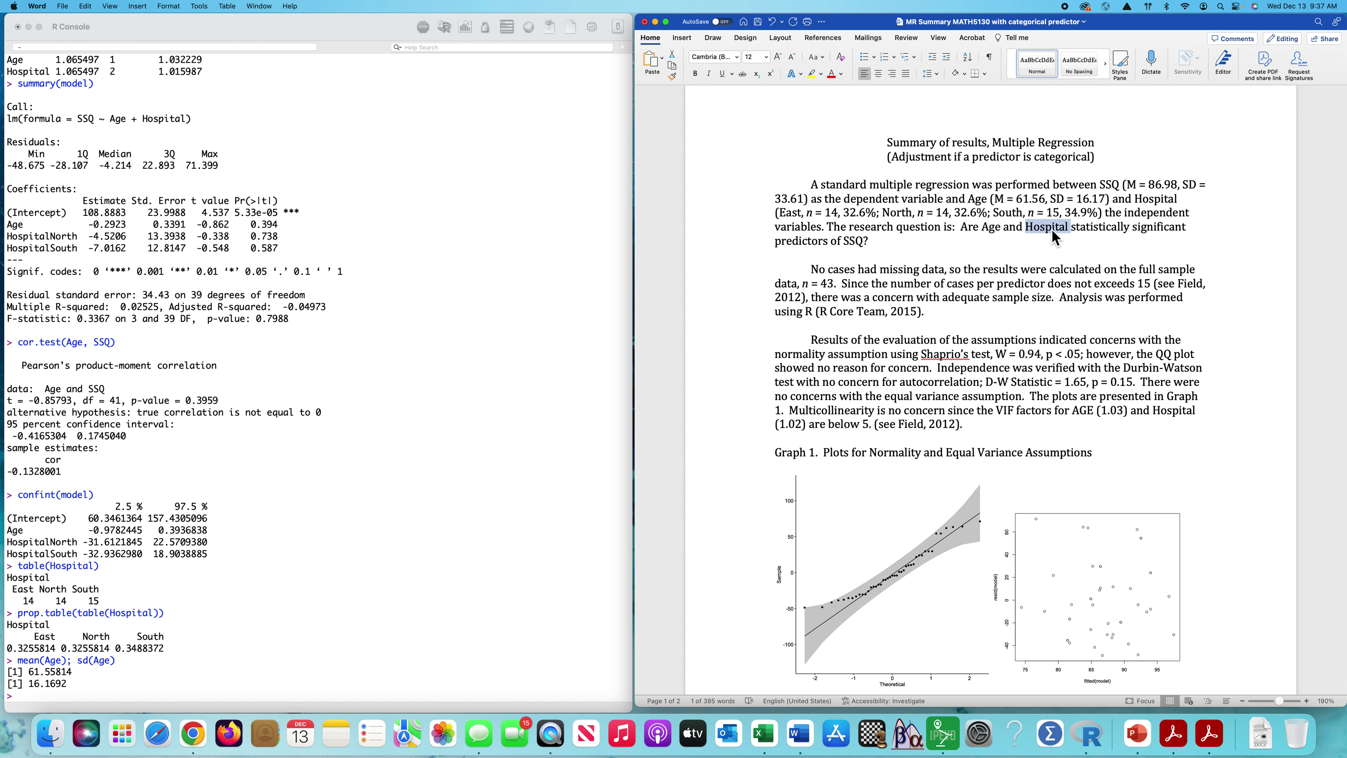
click(998, 284)
key(shift+alt+Left)
key(shift+alt+Left)
key(shift+alt+Right)
key(shift+alt+Right)
key(shift+alt+Right)
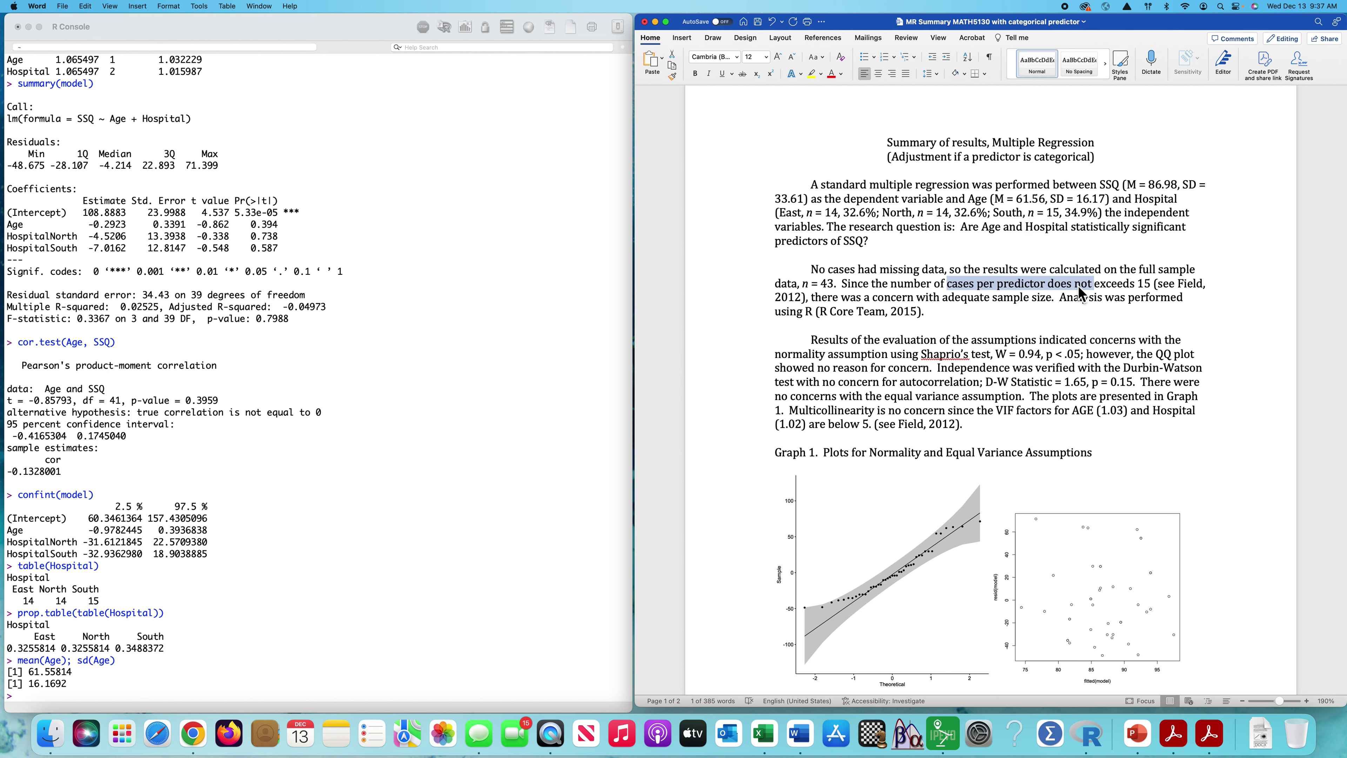
click(1017, 317)
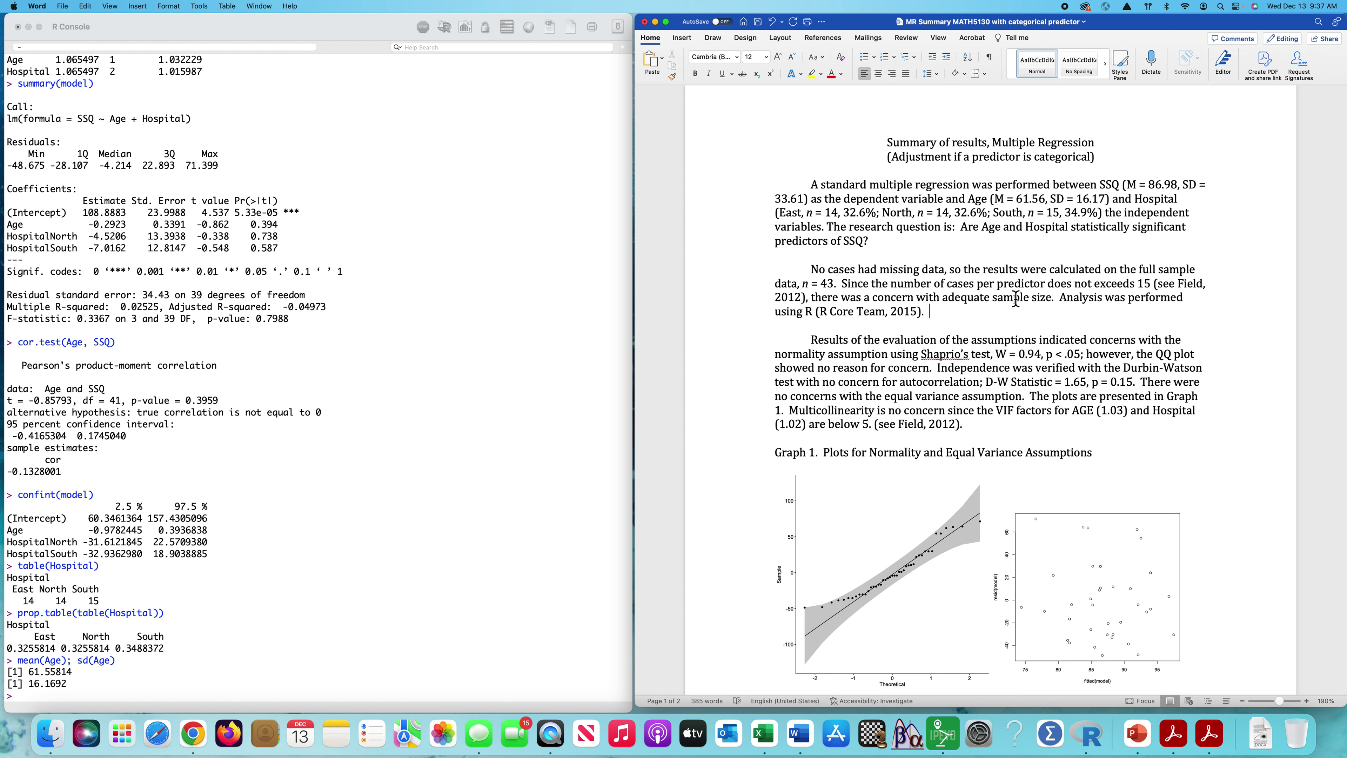
- Delete 'not' and change 'exceeds' to 'exceed' in the cases-per-predictor sentence
double_click(1085, 285)
key(BackSpace)
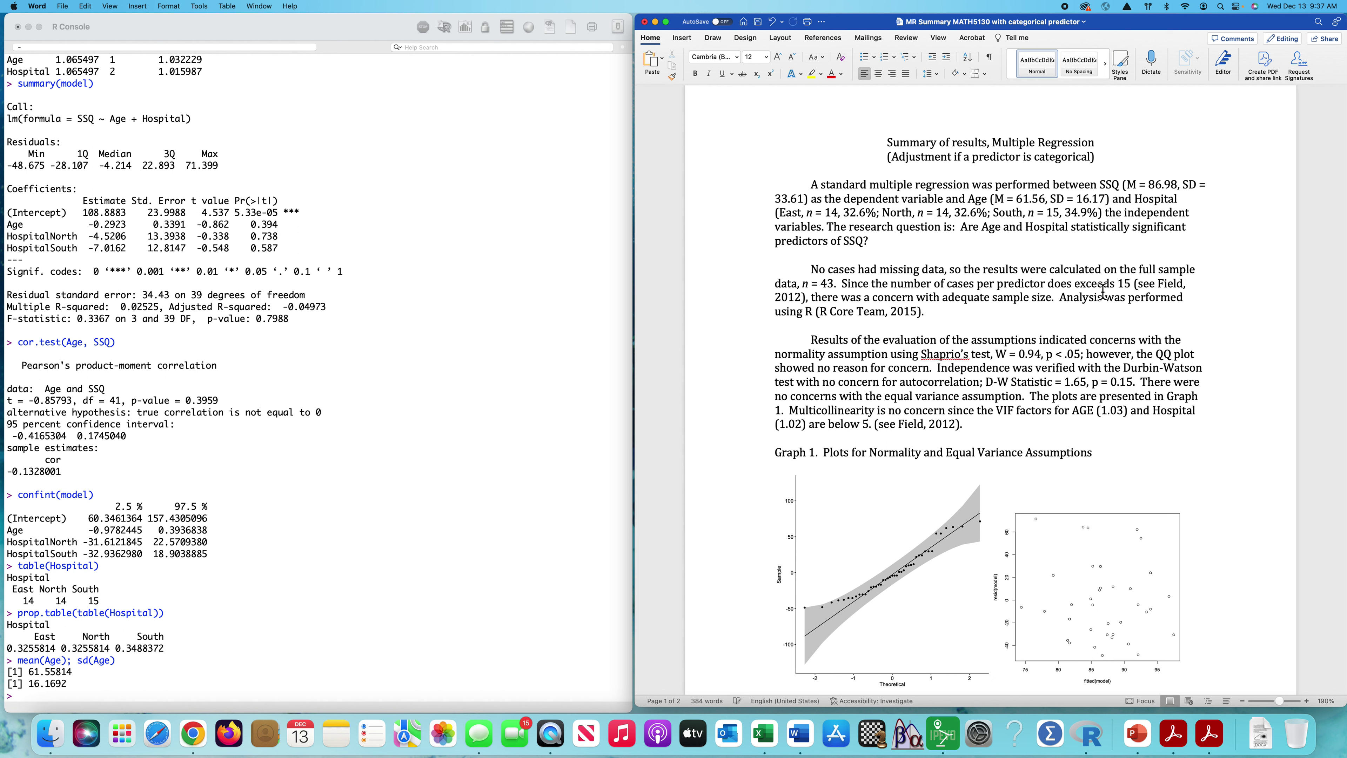
click(1116, 285)
key(BackSpace)
- Scroll down through the write-up past the sample-size paragraph toward the regression results
scroll(998, 318, down, 2)
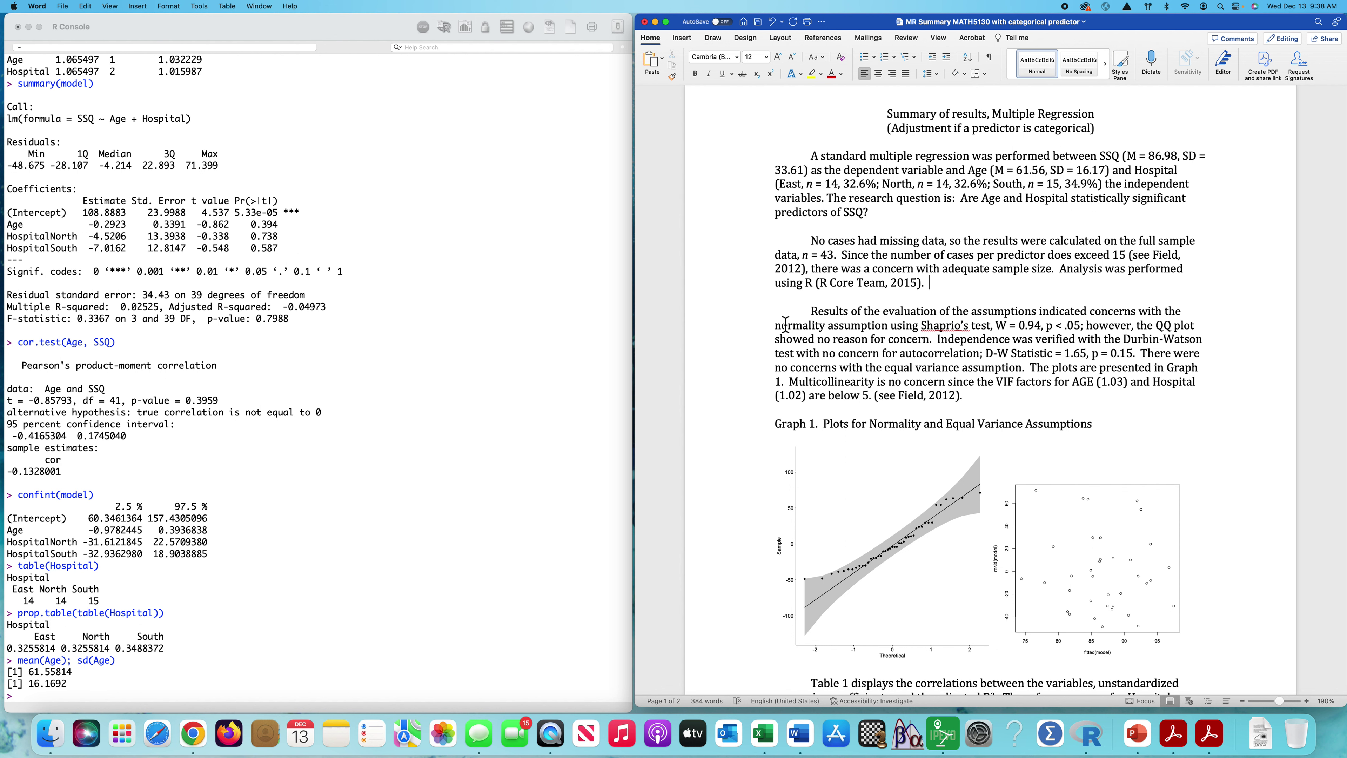
scroll(409, 411, up, 10)
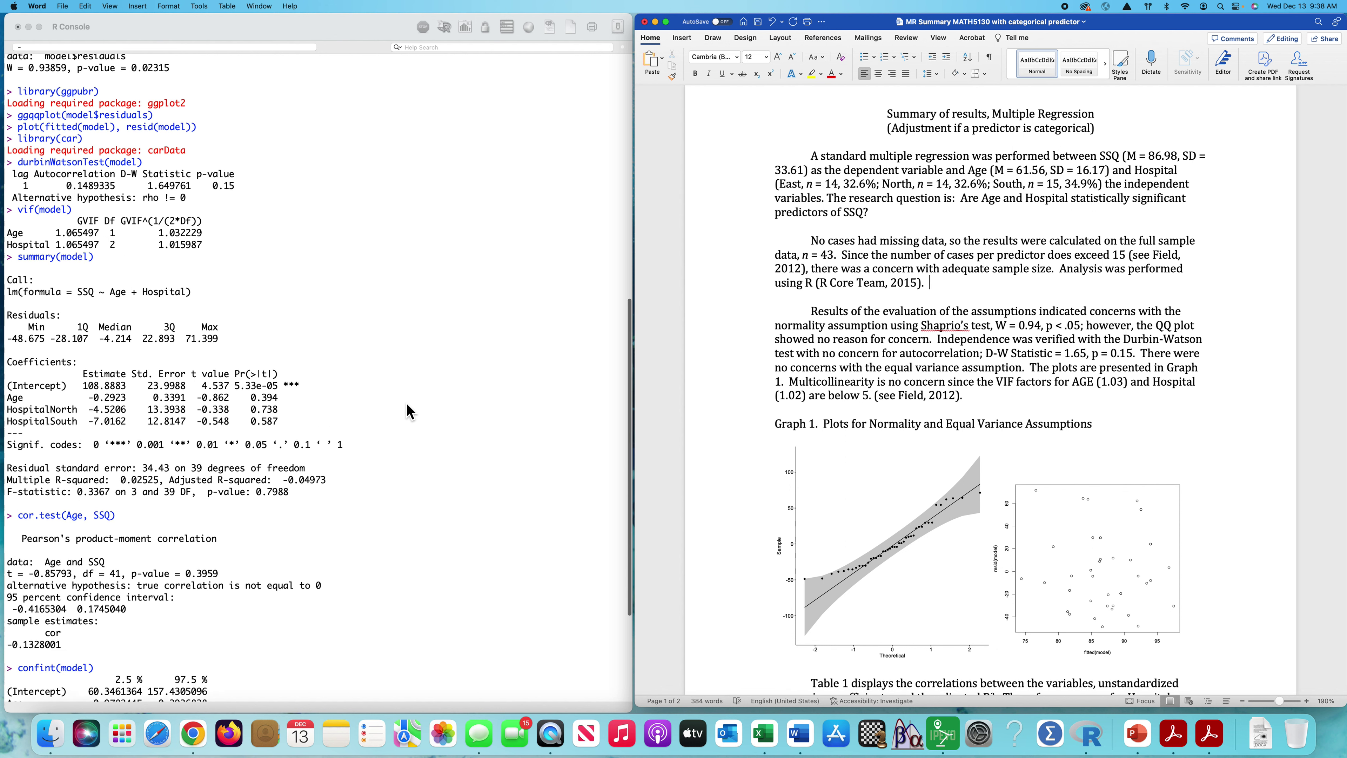
scroll(408, 411, down, 3)
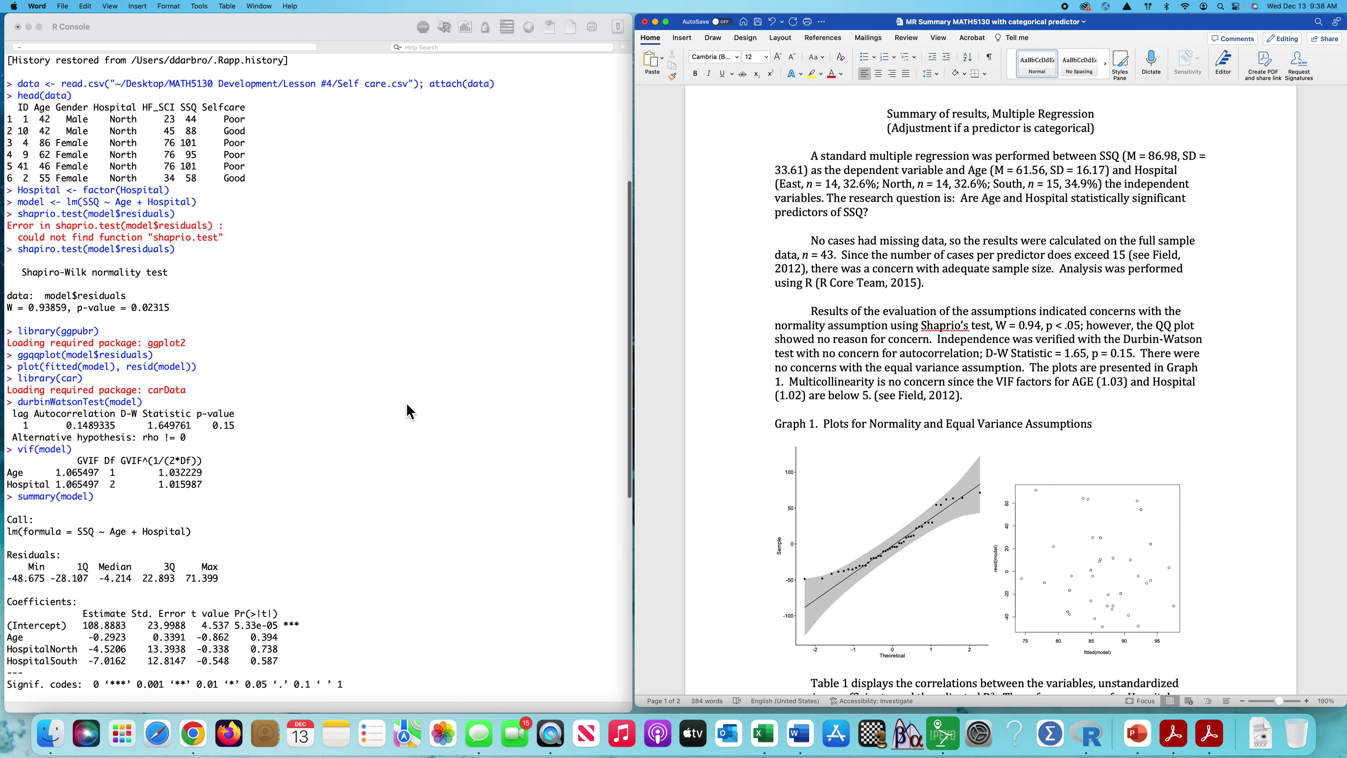
scroll(857, 353, down, 1)
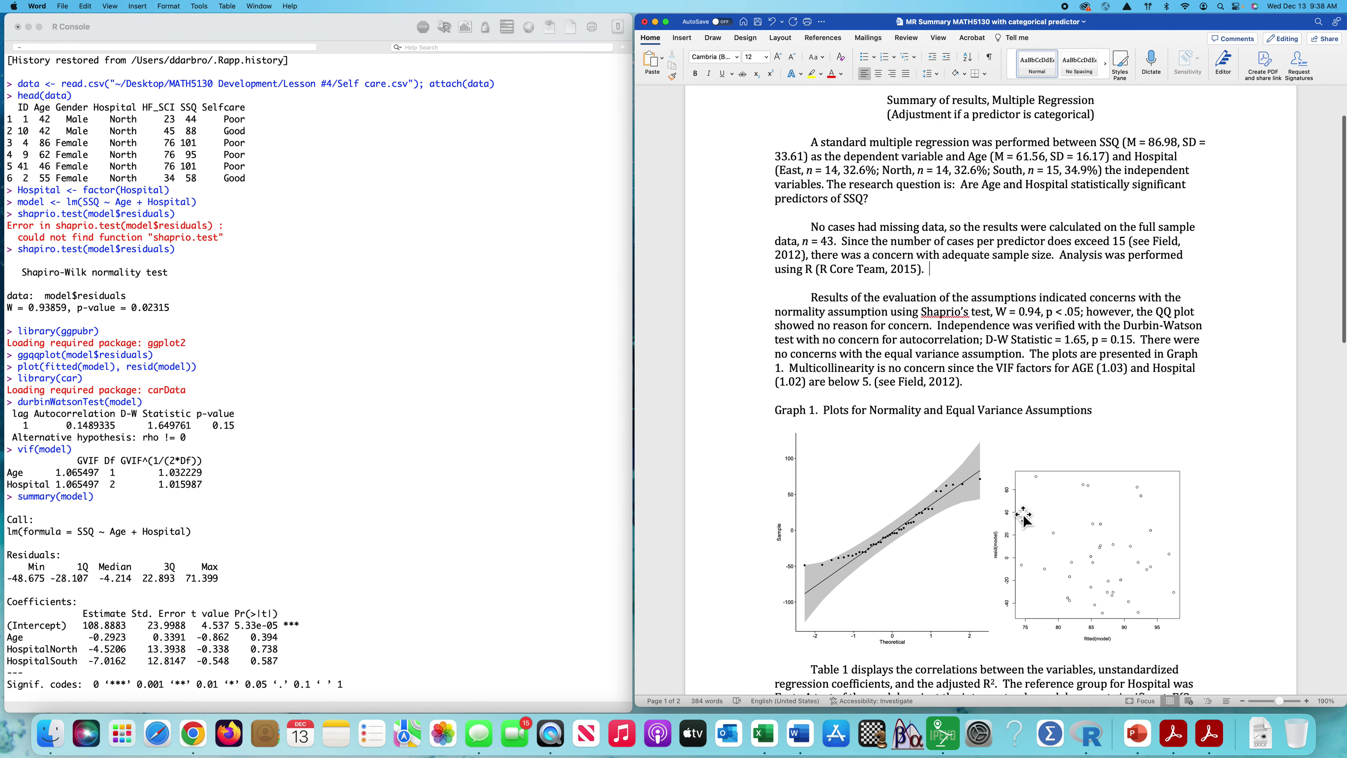
scroll(831, 212, down, 3)
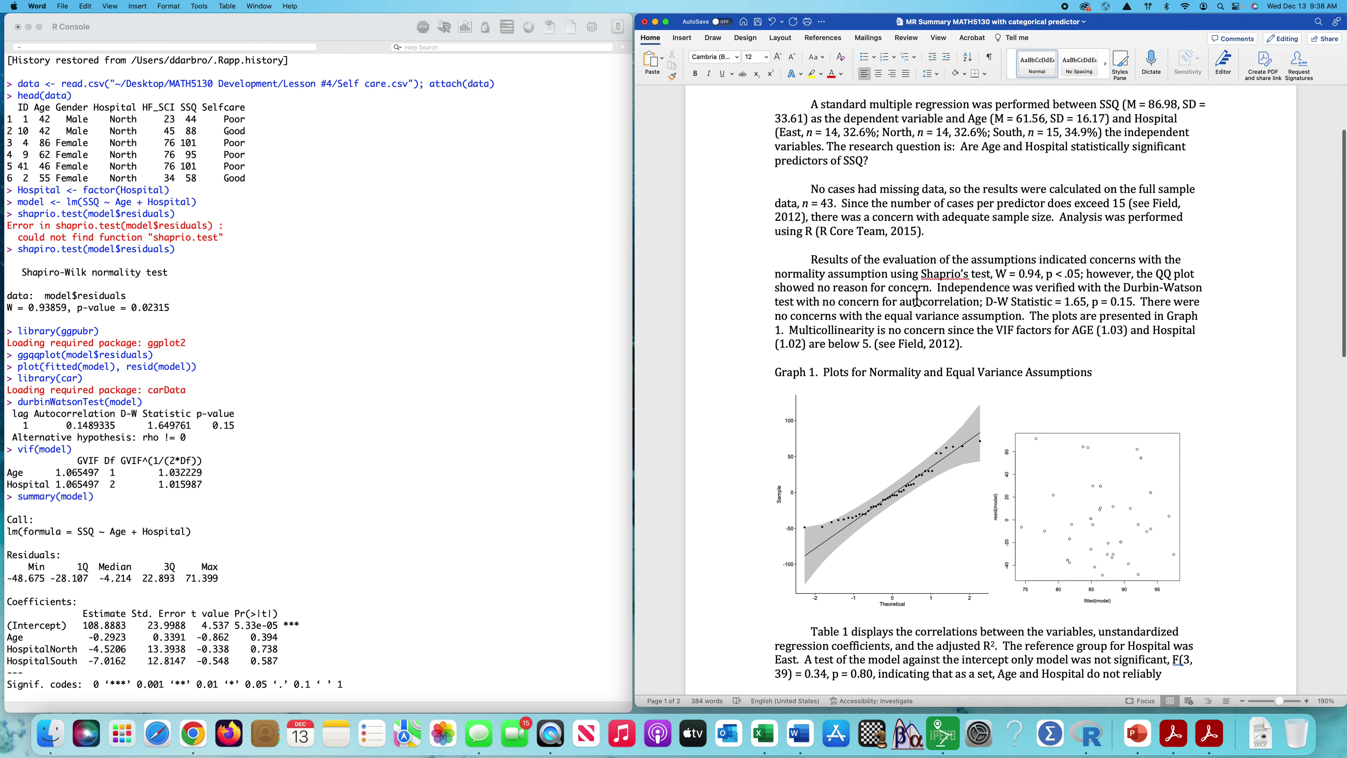
scroll(868, 305, down, 3)
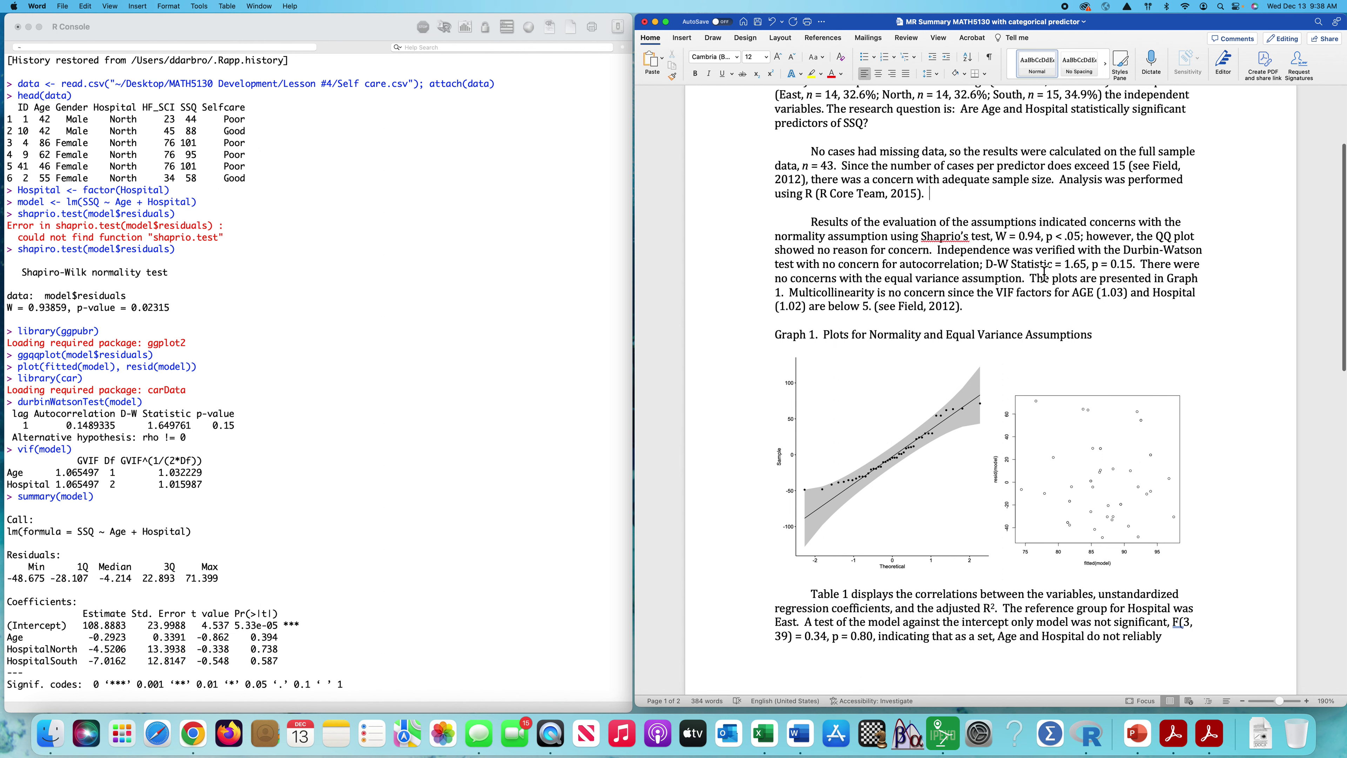
scroll(873, 287, down, 2)
scroll(873, 287, down, 1)
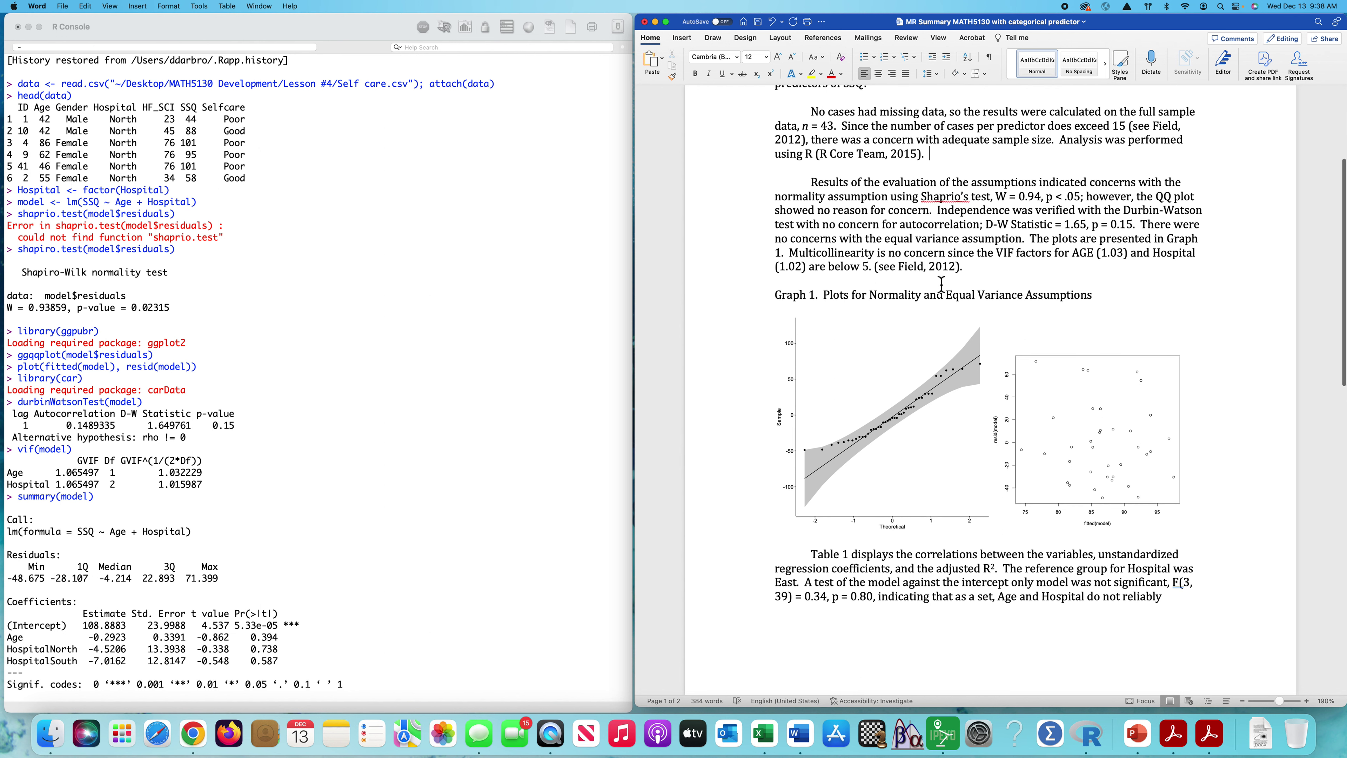
scroll(389, 403, up, 1)
scroll(390, 403, down, 4)
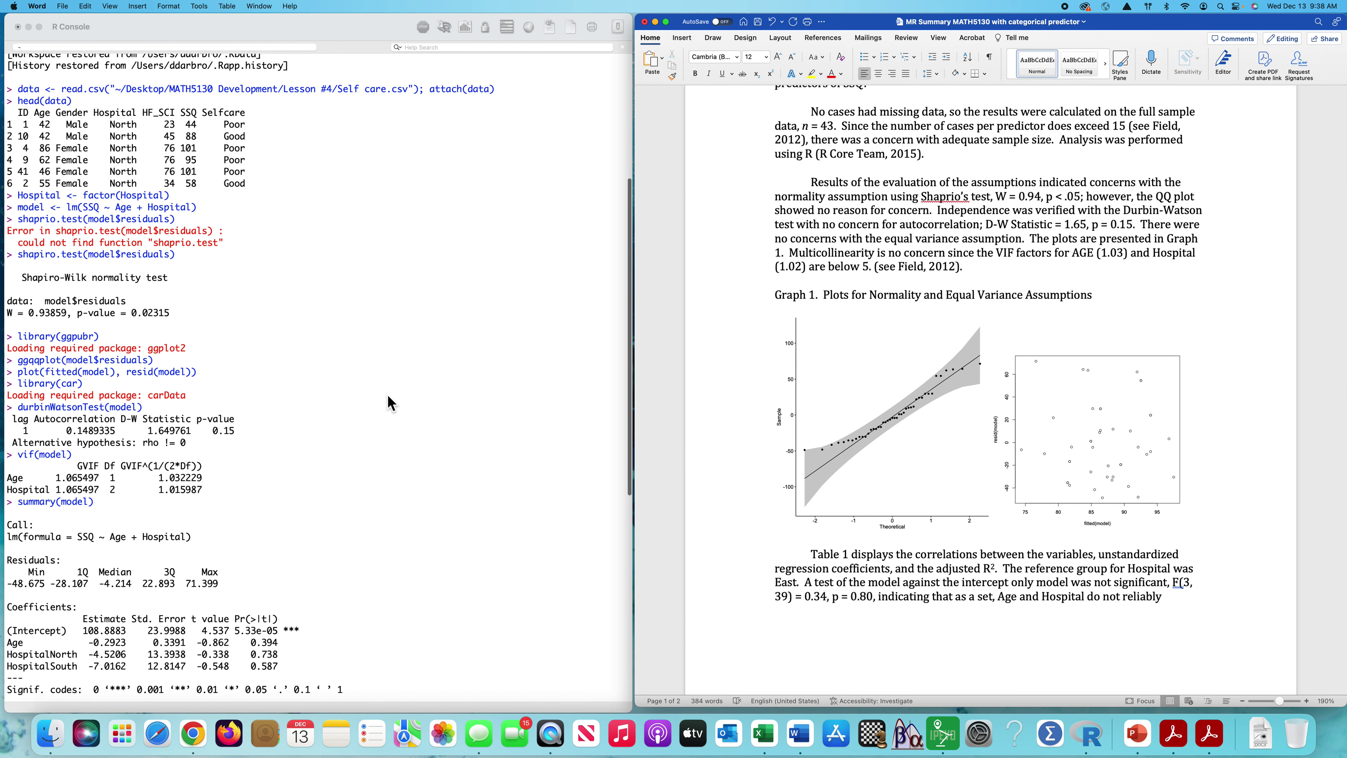
- Highlight the vif(model) output in the R Console, then scroll Word to Table 1 on page 2
click(92, 411)
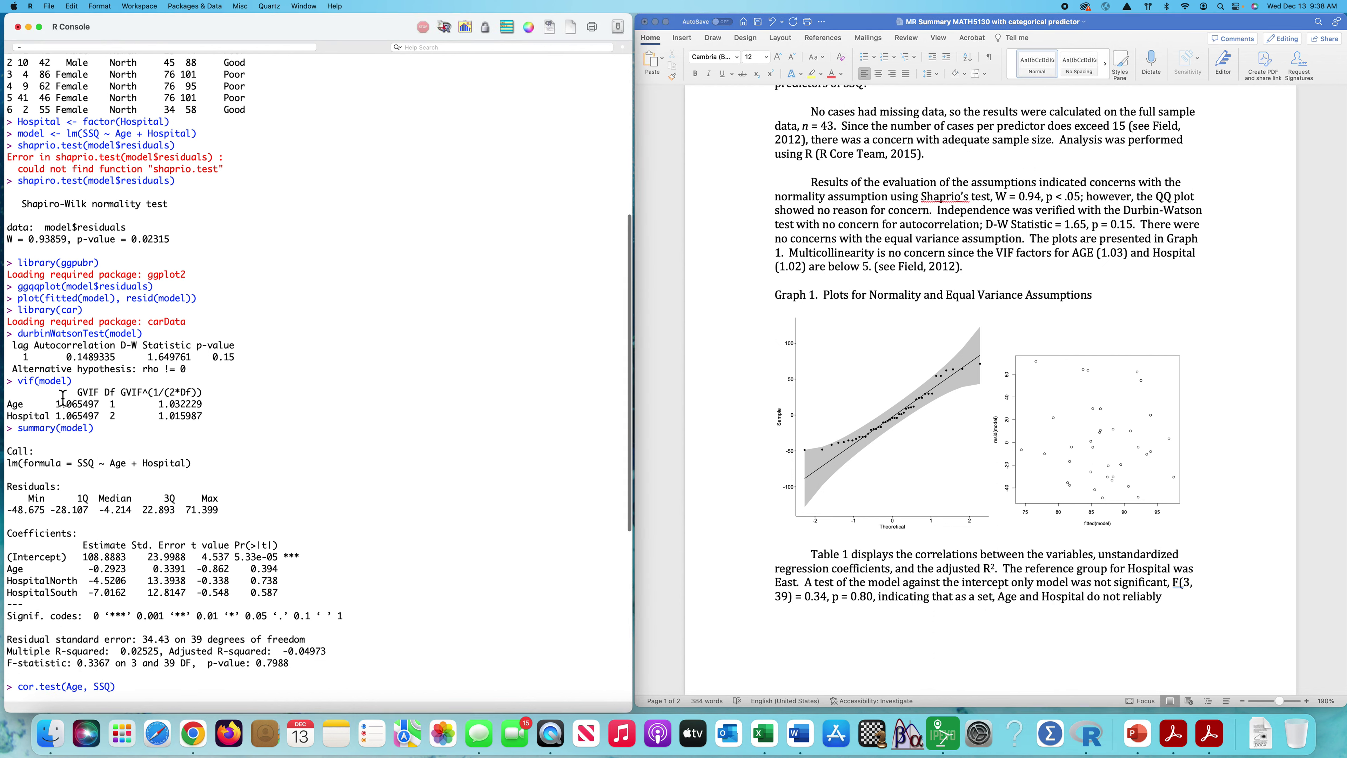
drag(10, 381, 218, 418)
click(363, 464)
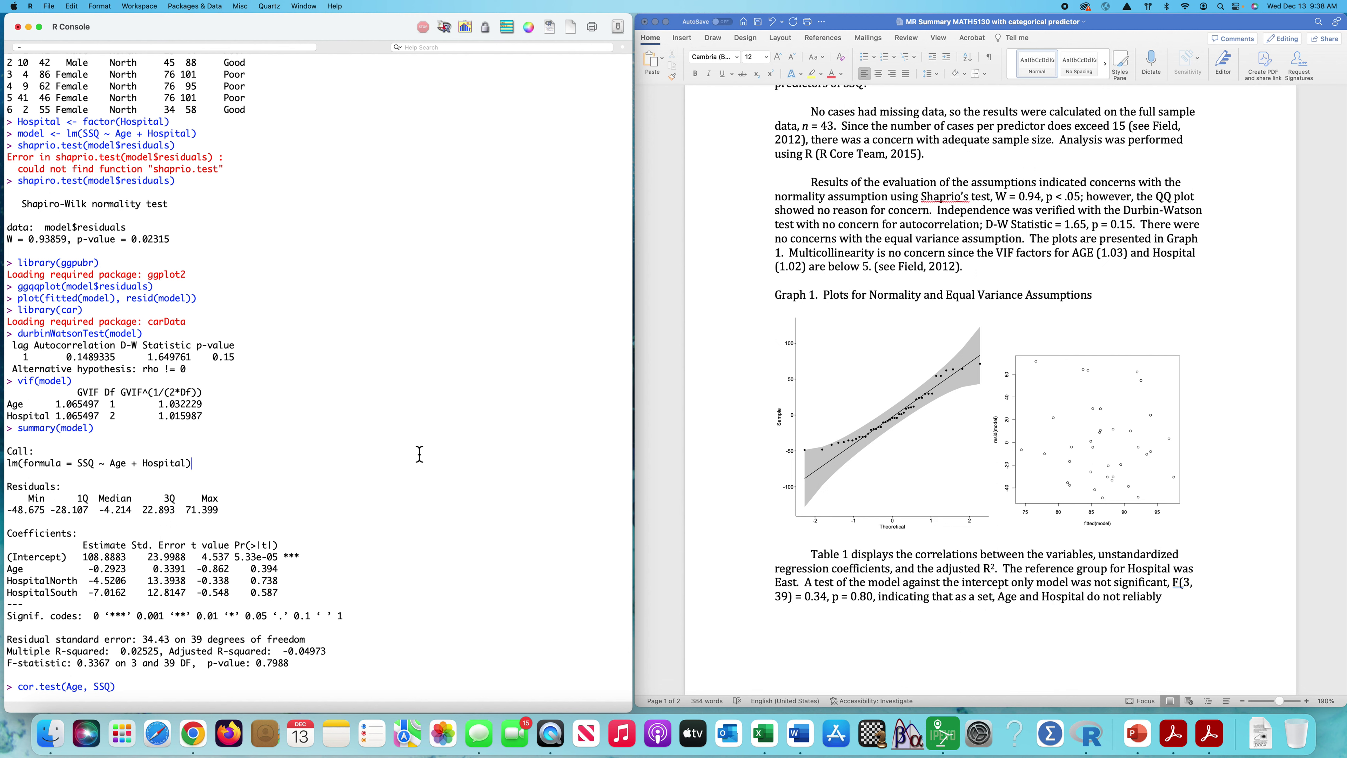
scroll(889, 431, down, 5)
scroll(890, 431, down, 8)
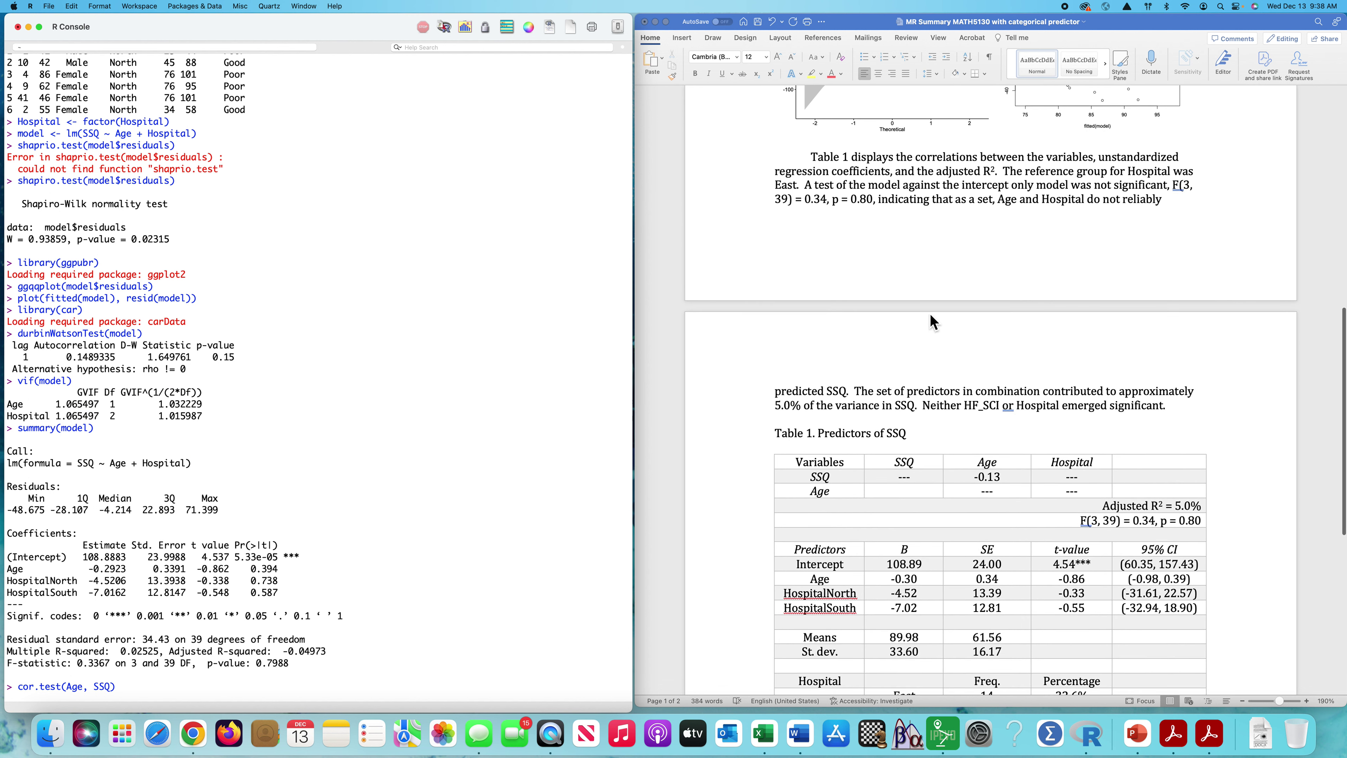
click(898, 170)
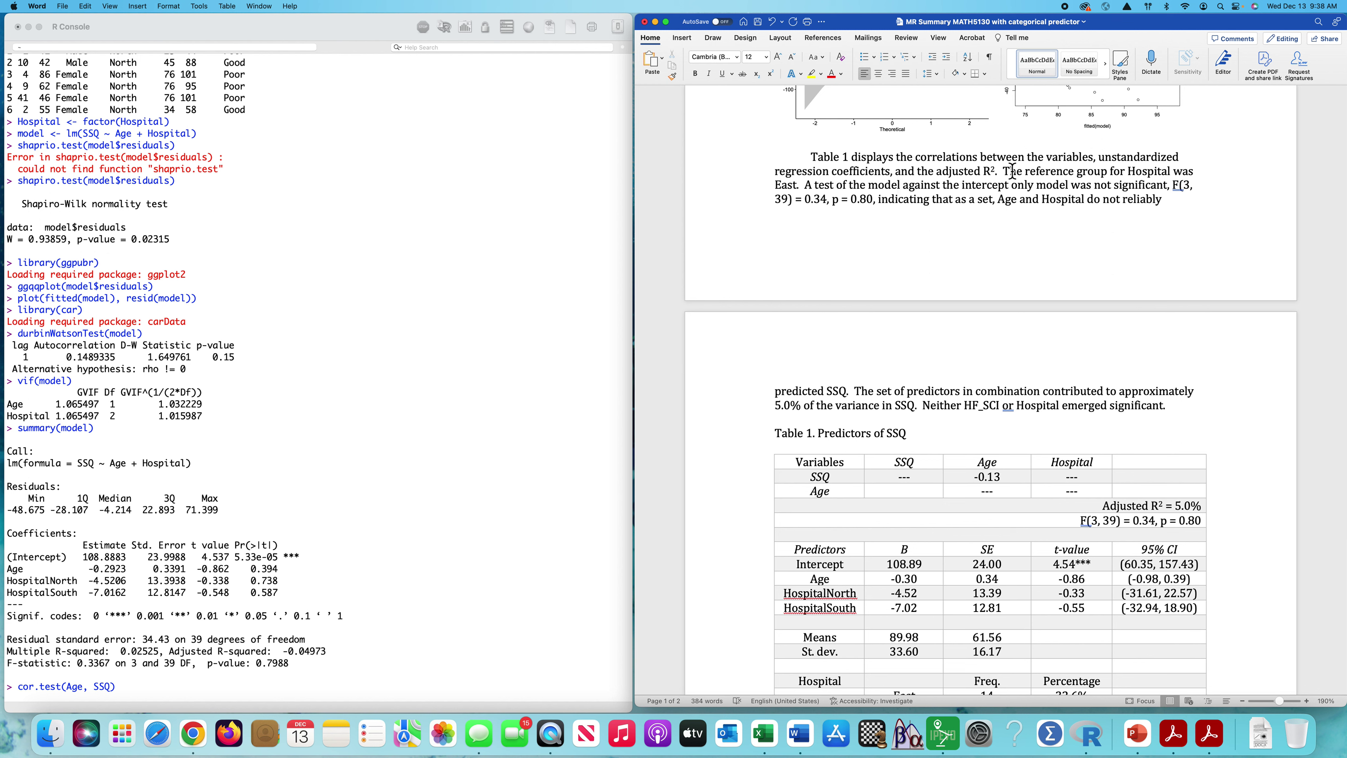
drag(1004, 171, 804, 190)
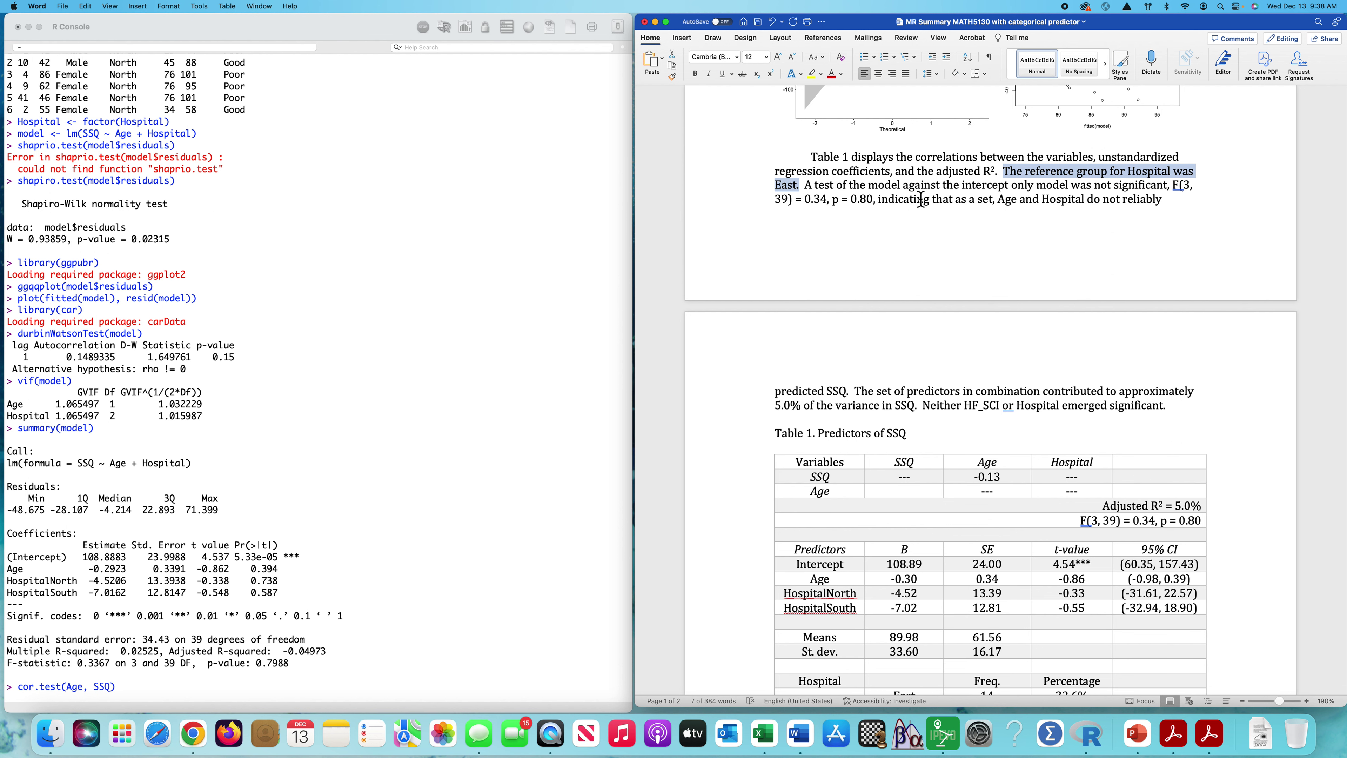
scroll(939, 191, down, 2)
click(955, 181)
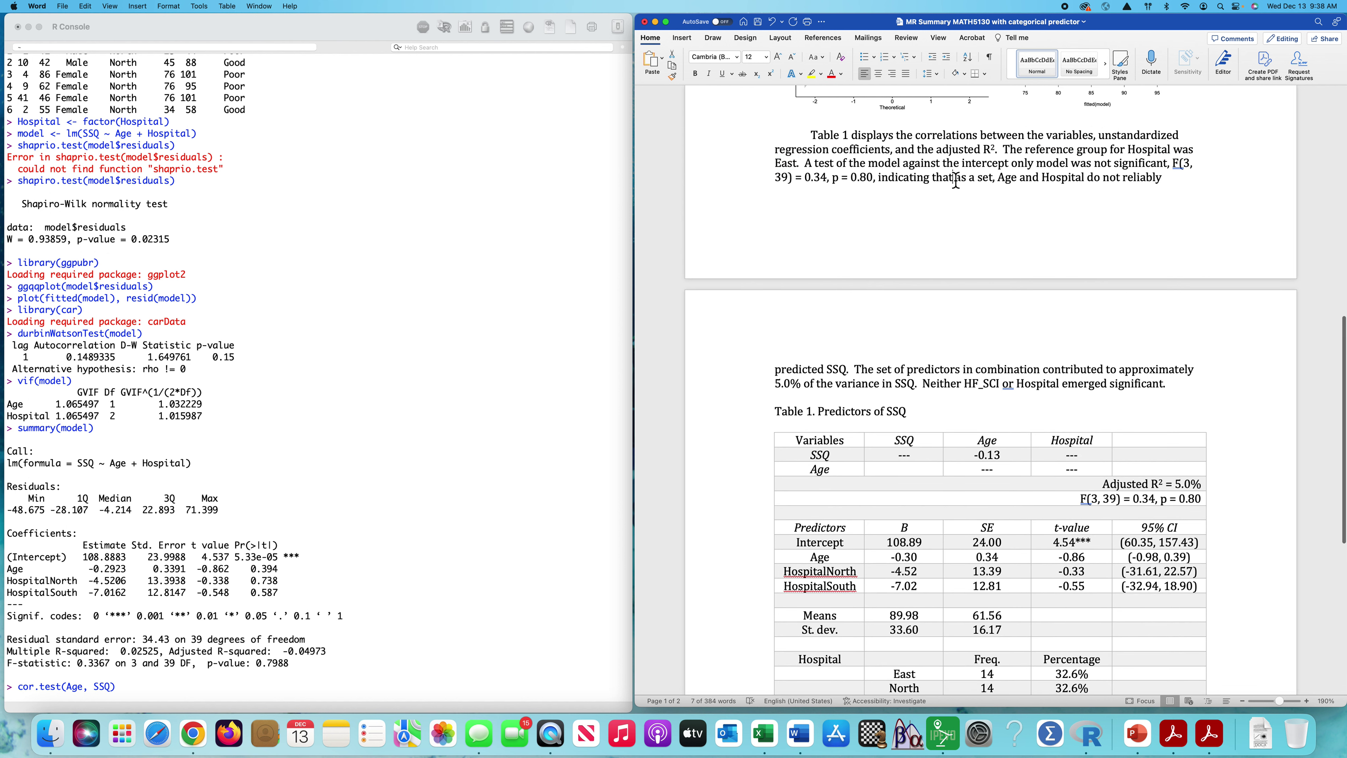
scroll(373, 293, up, 5)
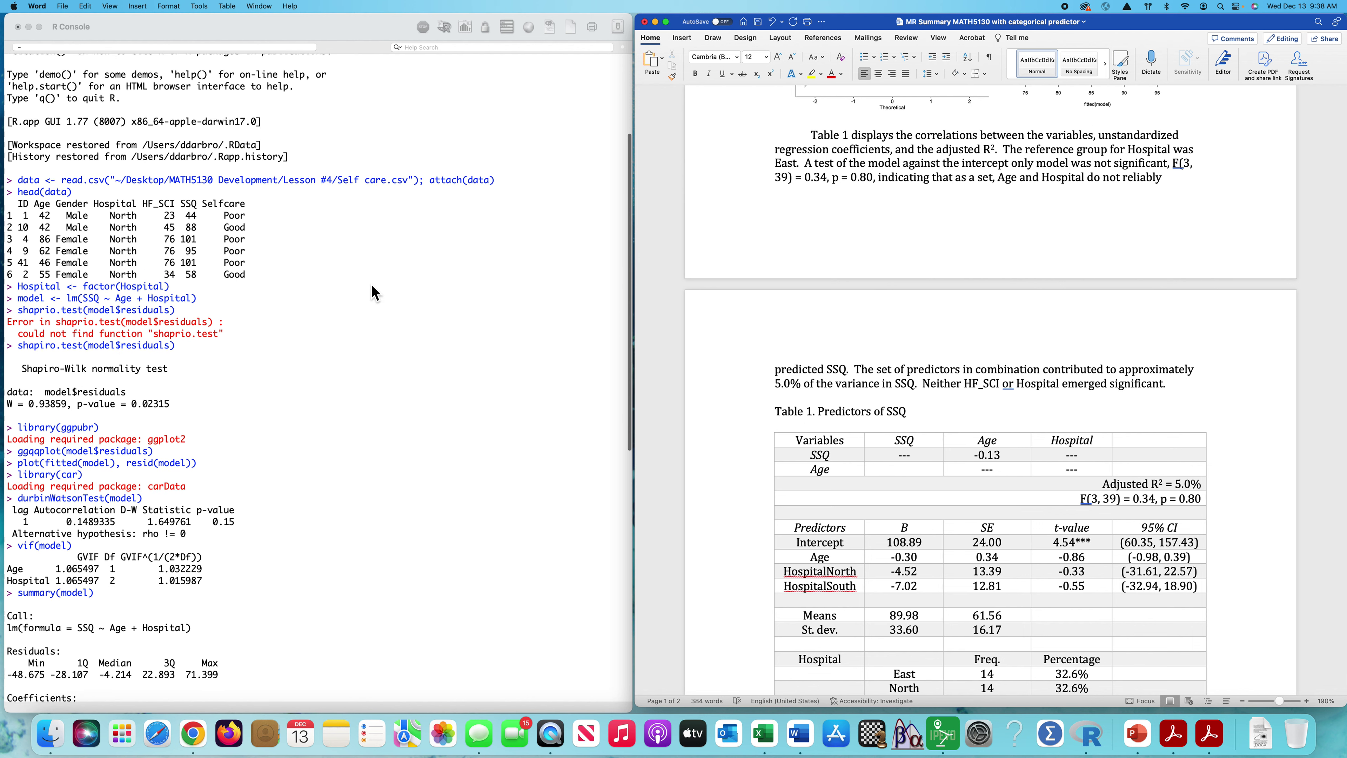
scroll(373, 293, down, 13)
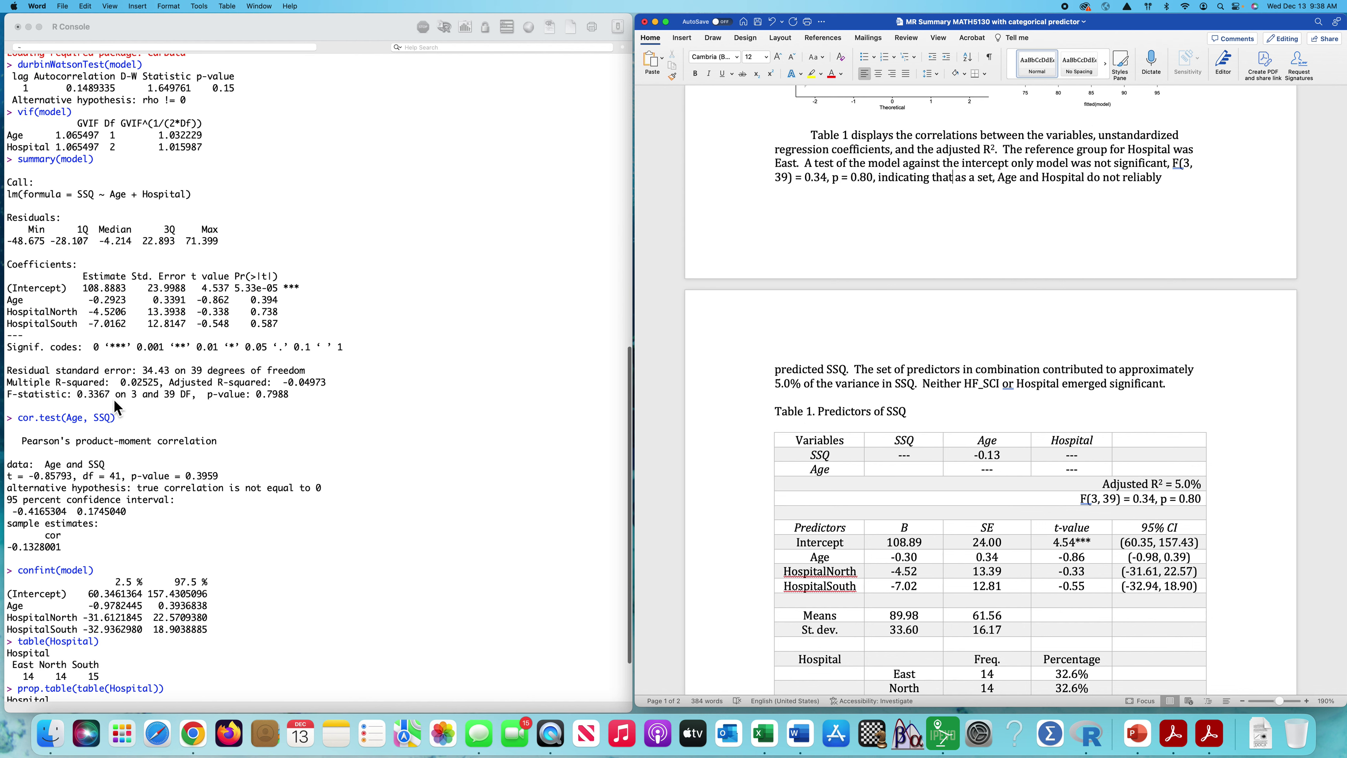
click(47, 399)
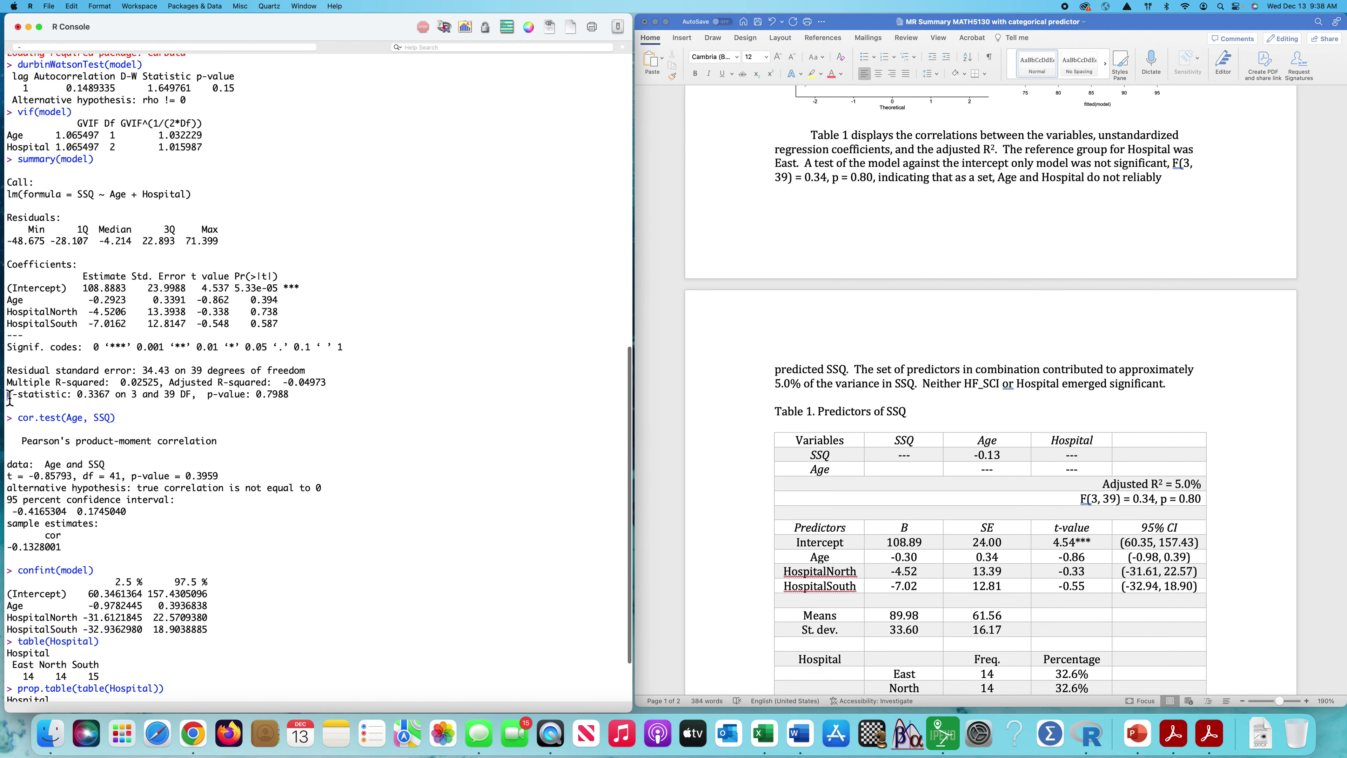
drag(7, 395, 296, 401)
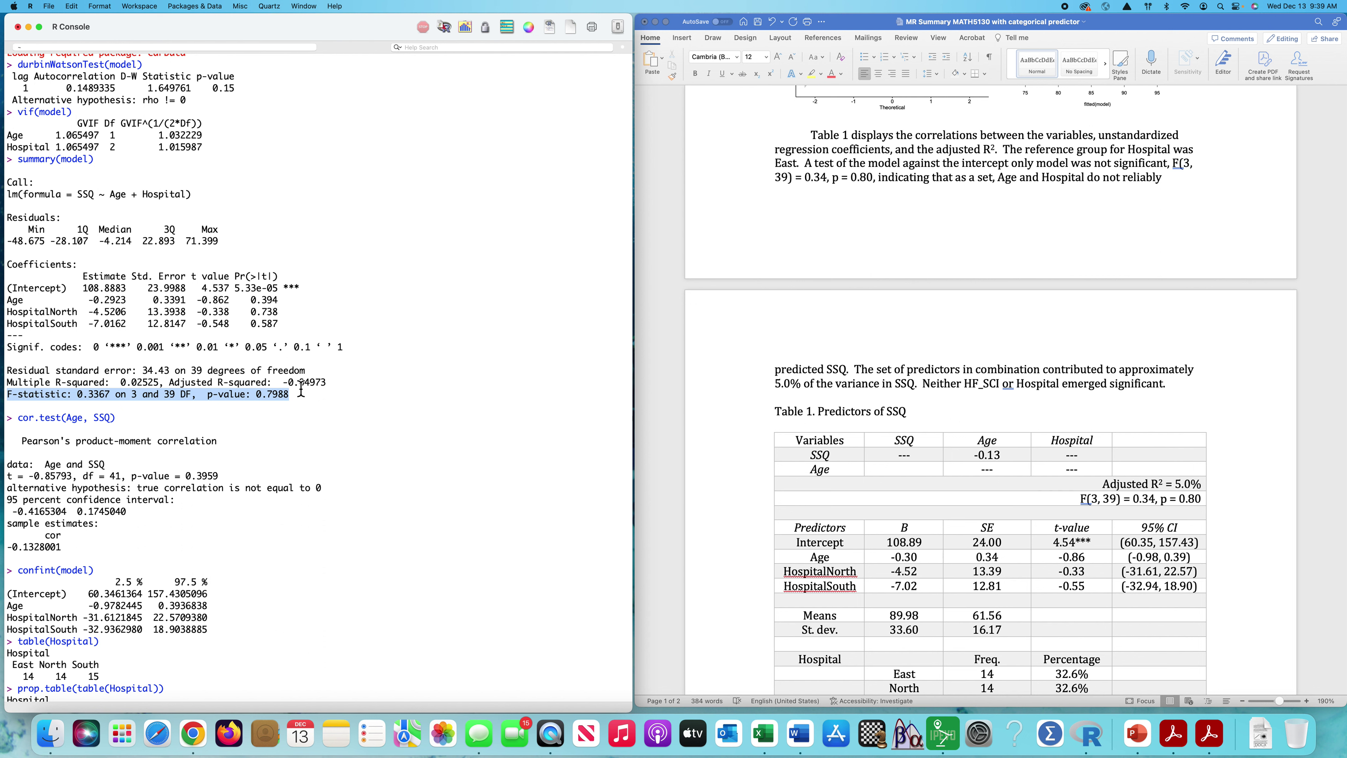
drag(298, 383, 326, 391)
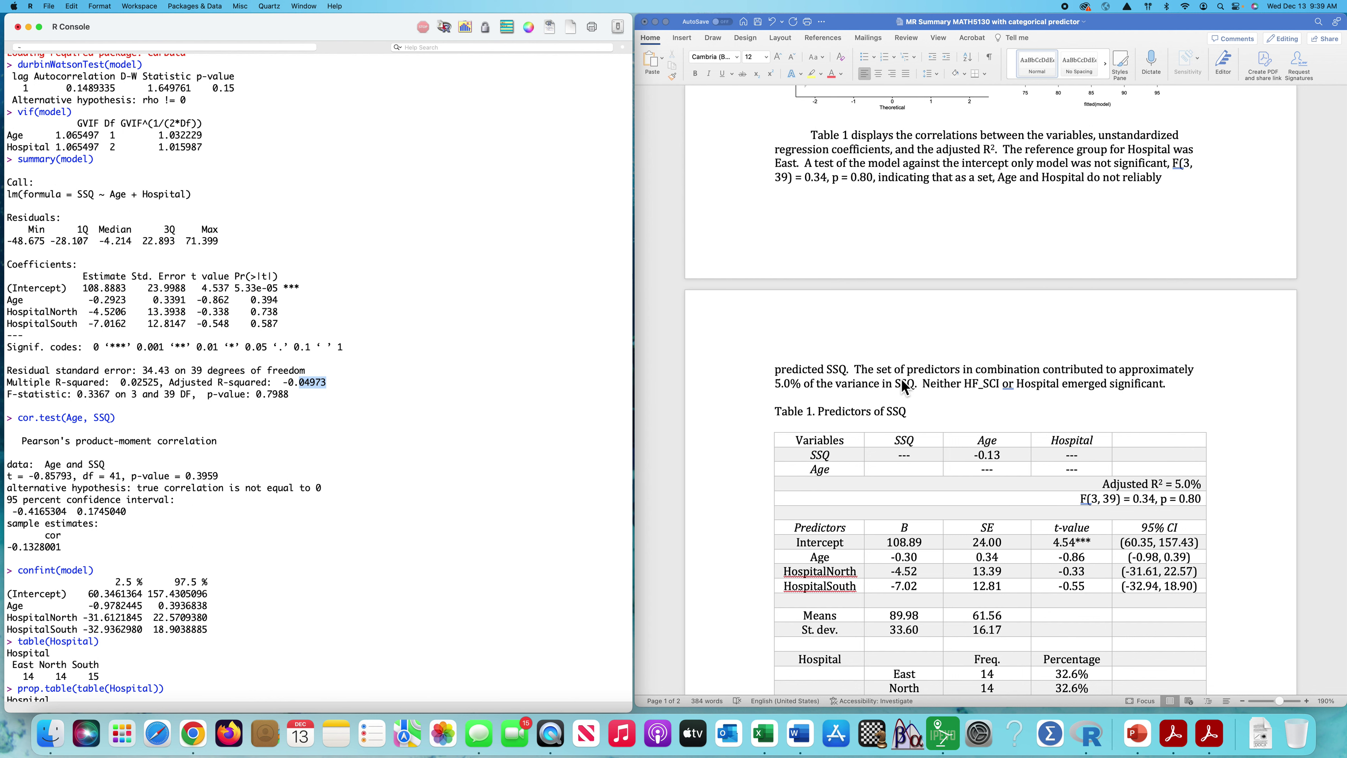
scroll(903, 385, down, 5)
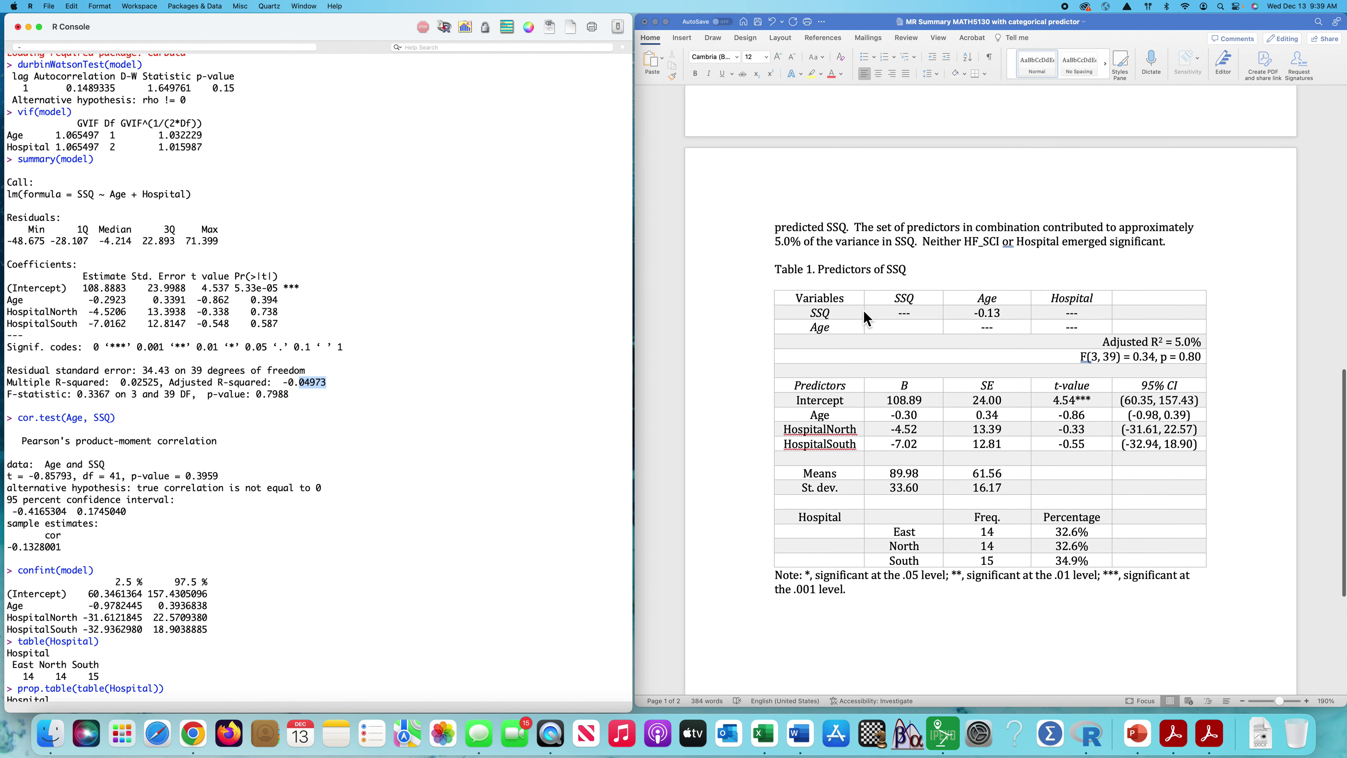
- Delete the Hospital header and its dash entries from Table 1's correlation rows
scroll(899, 387, down, 2)
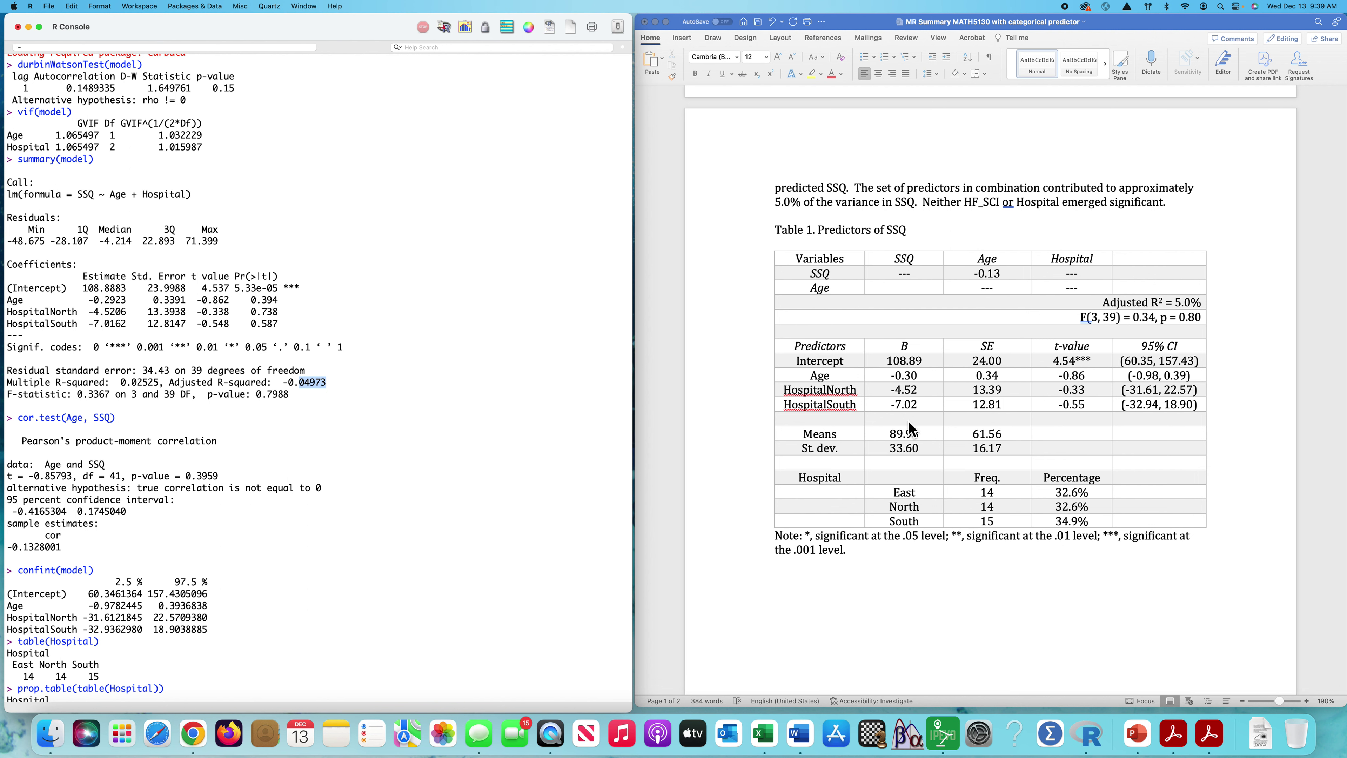
click(1079, 264)
double_click(1083, 264)
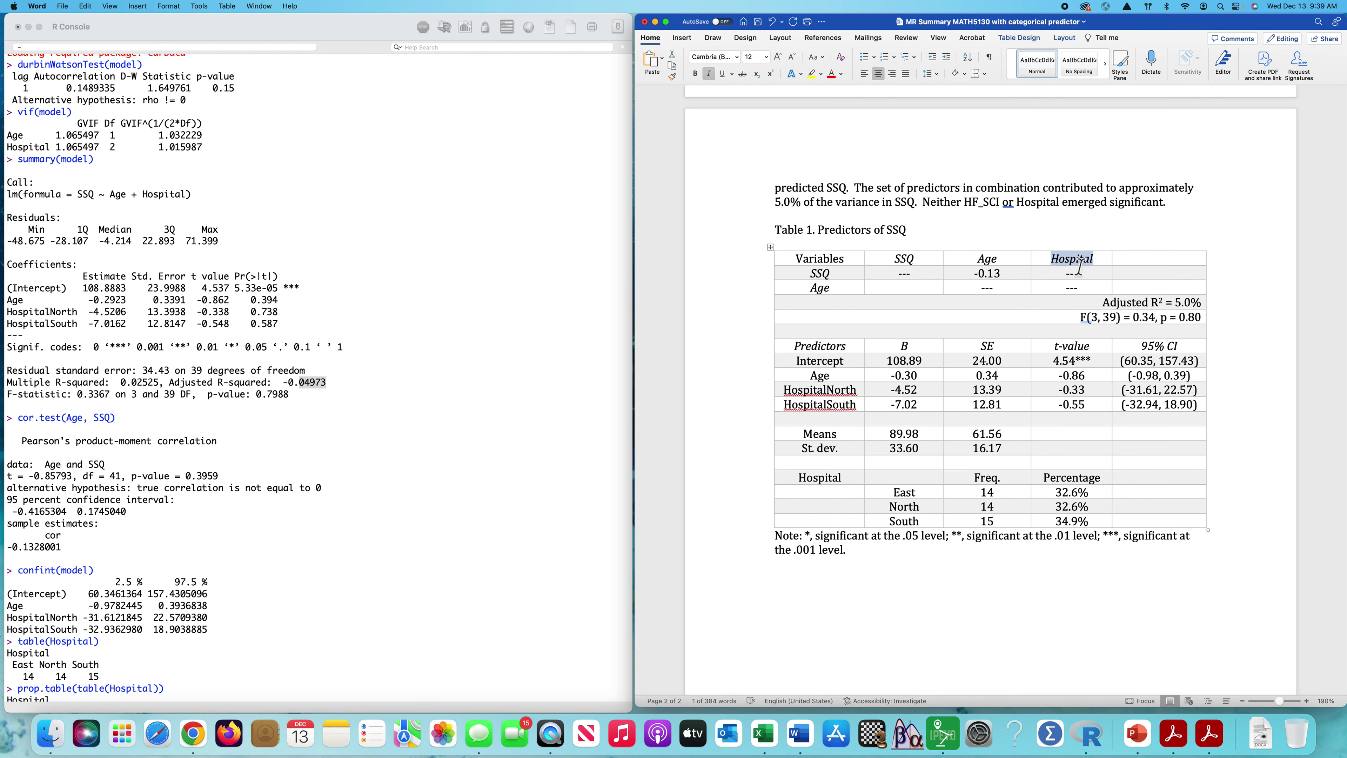
key(Delete)
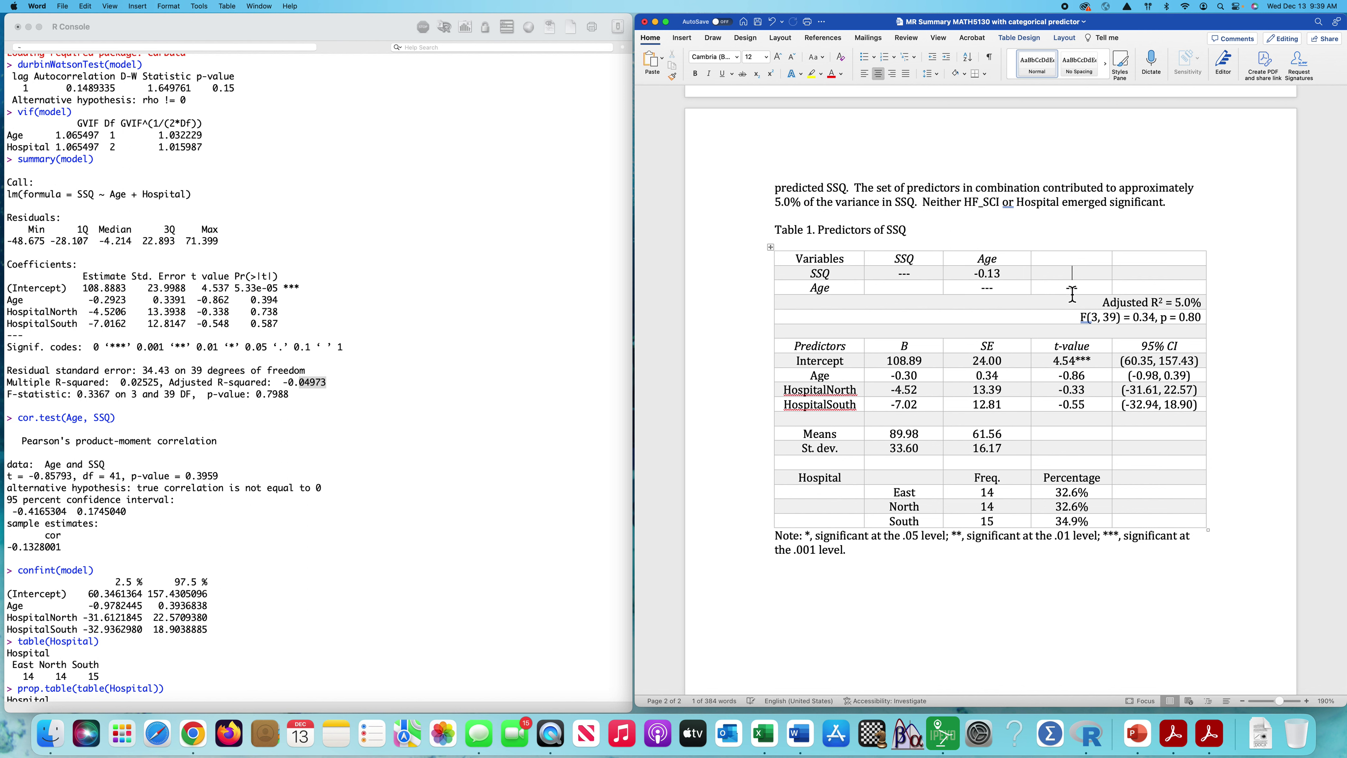
click(1063, 605)
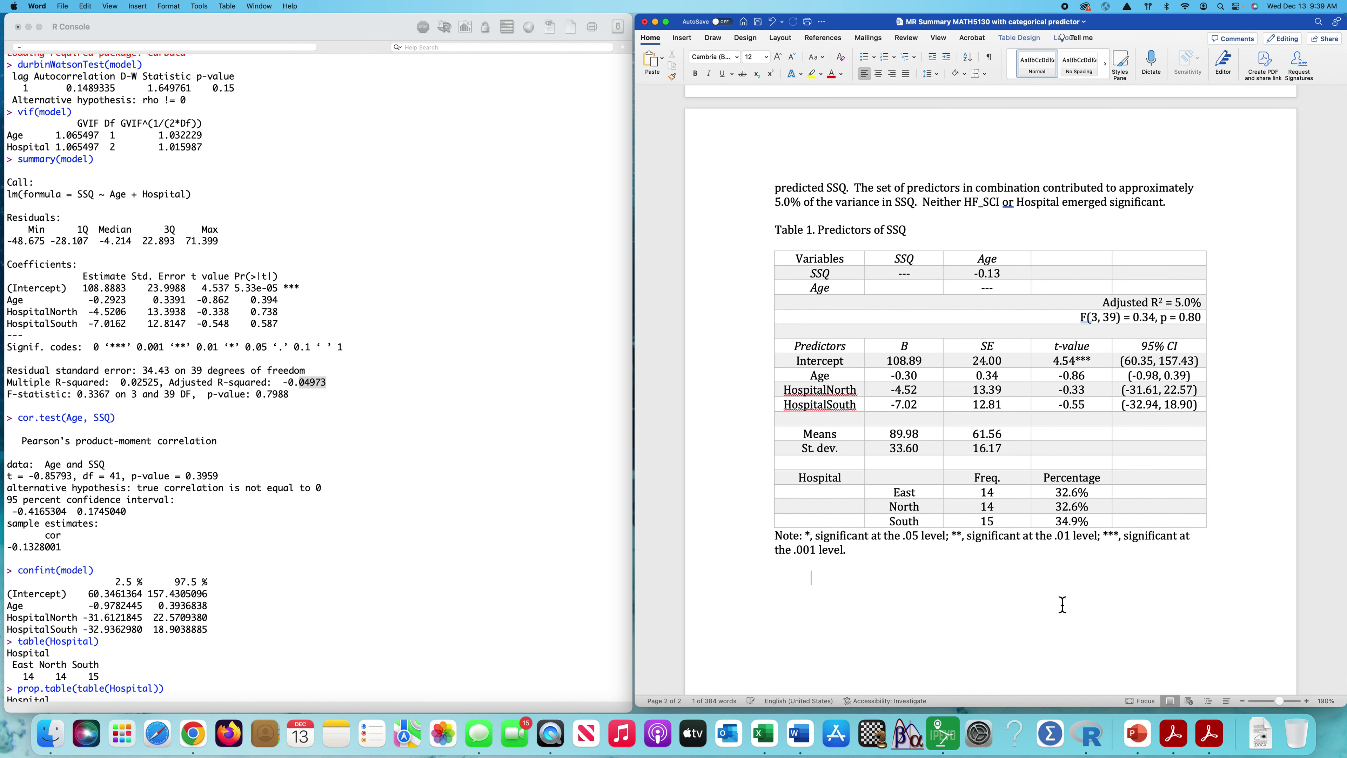
scroll(1063, 605, down, 2)
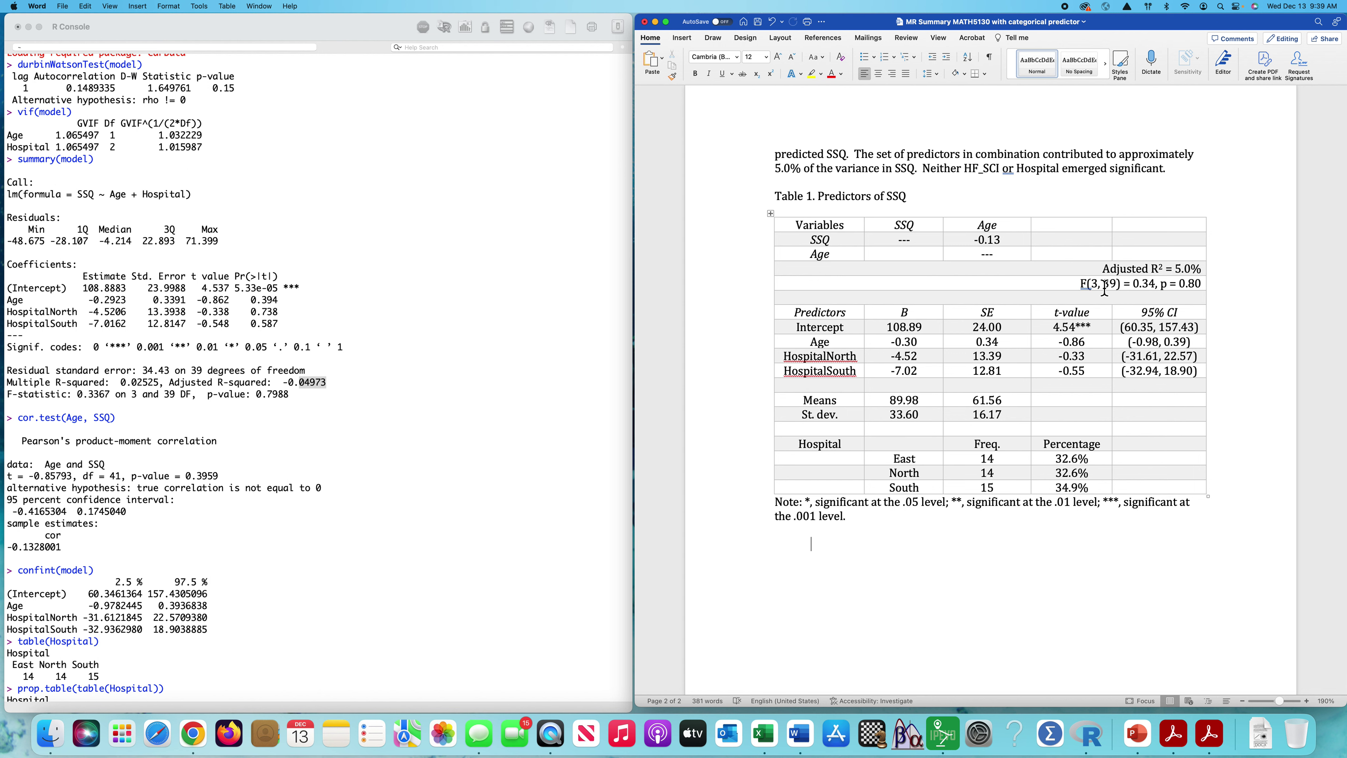
scroll(1105, 289, down, 3)
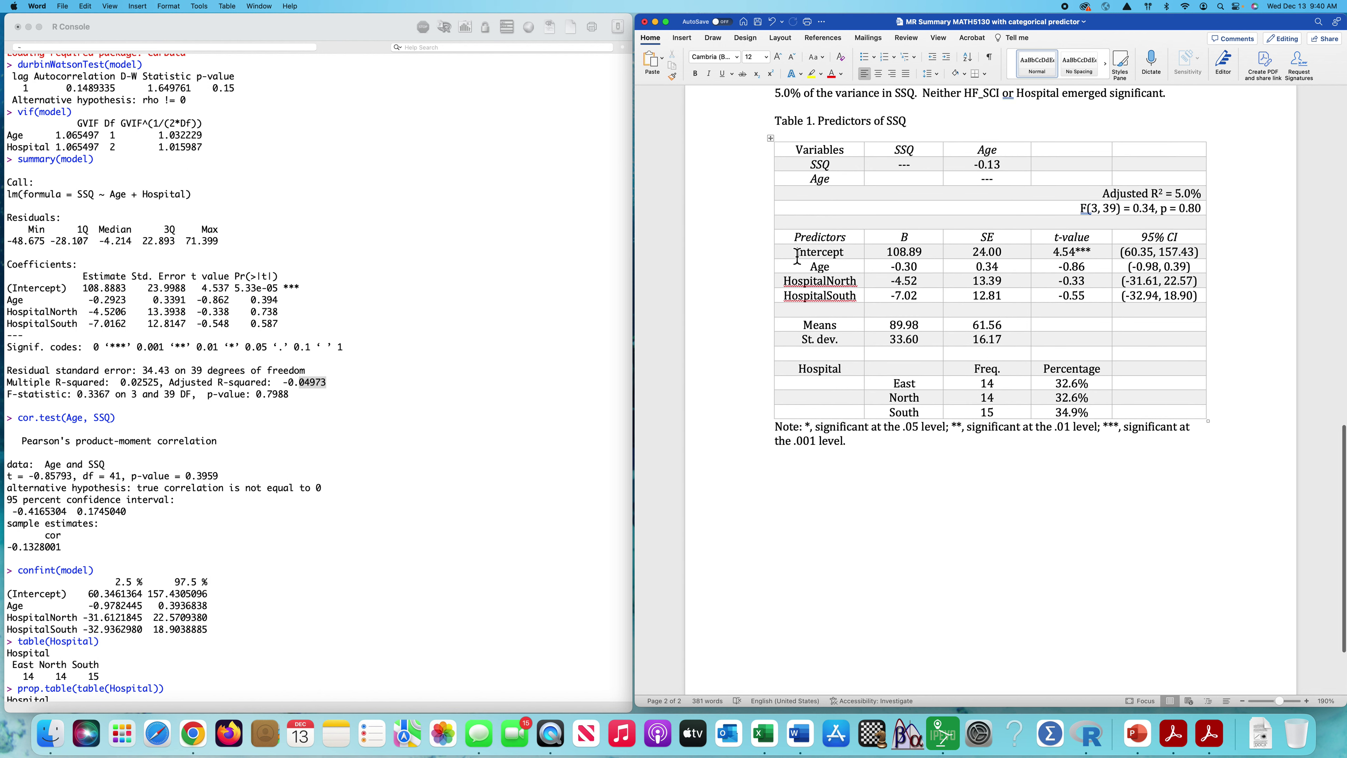
drag(797, 256, 1167, 297)
click(1094, 563)
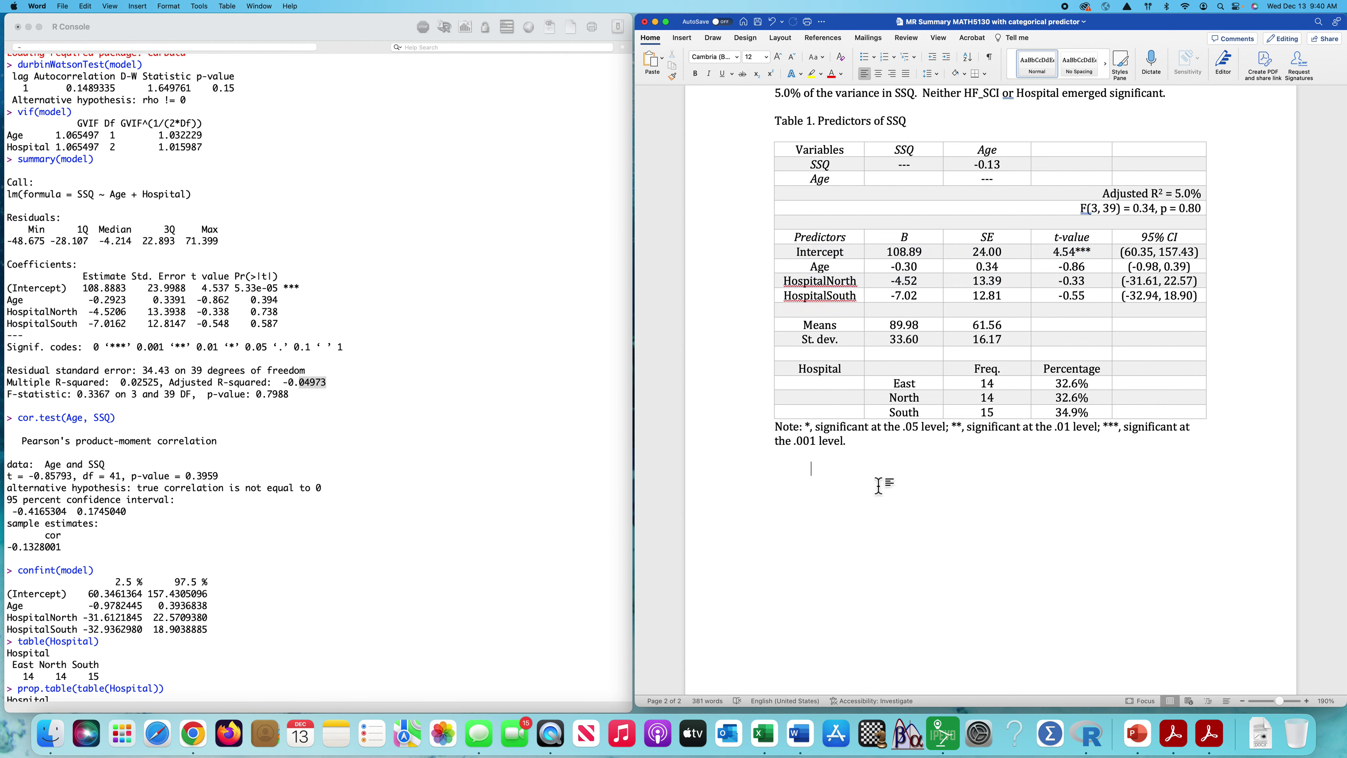
scroll(427, 443, up, 2)
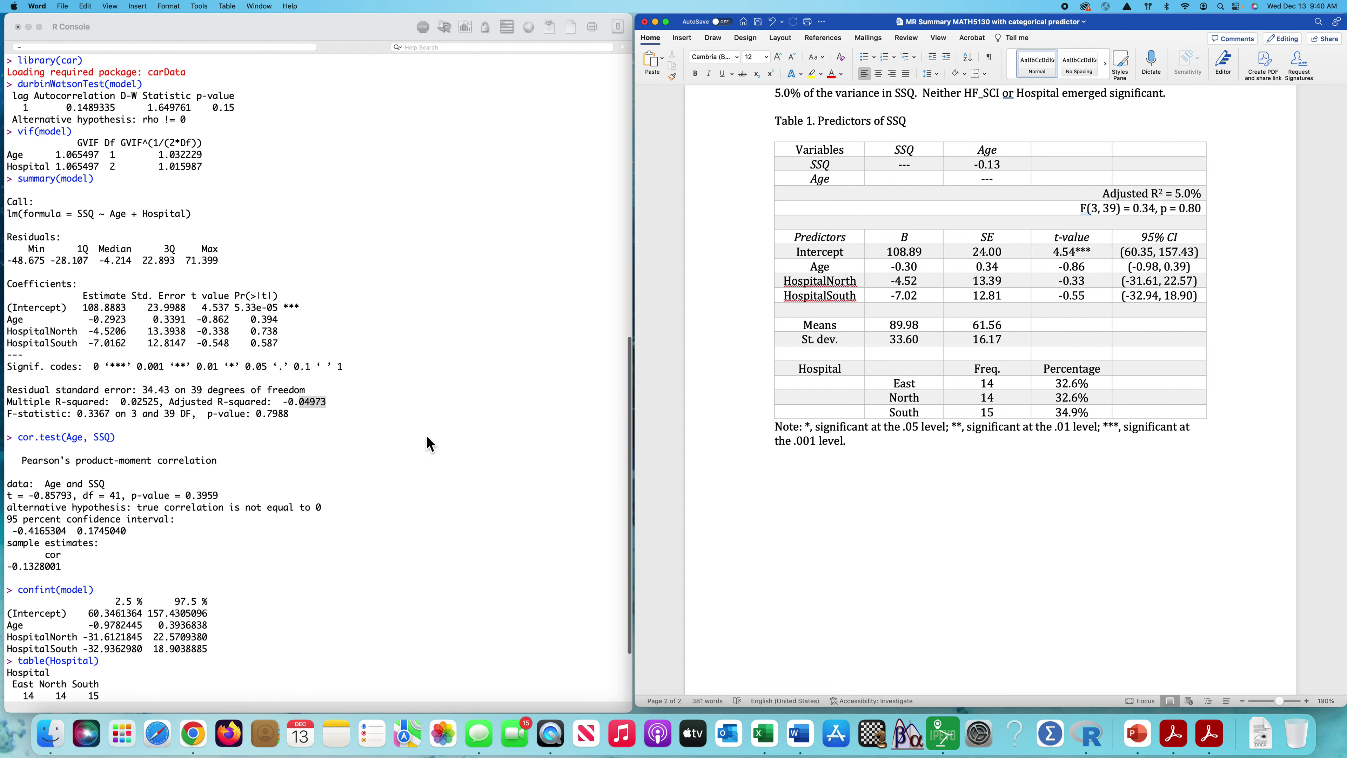
click(32, 305)
drag(10, 291, 287, 349)
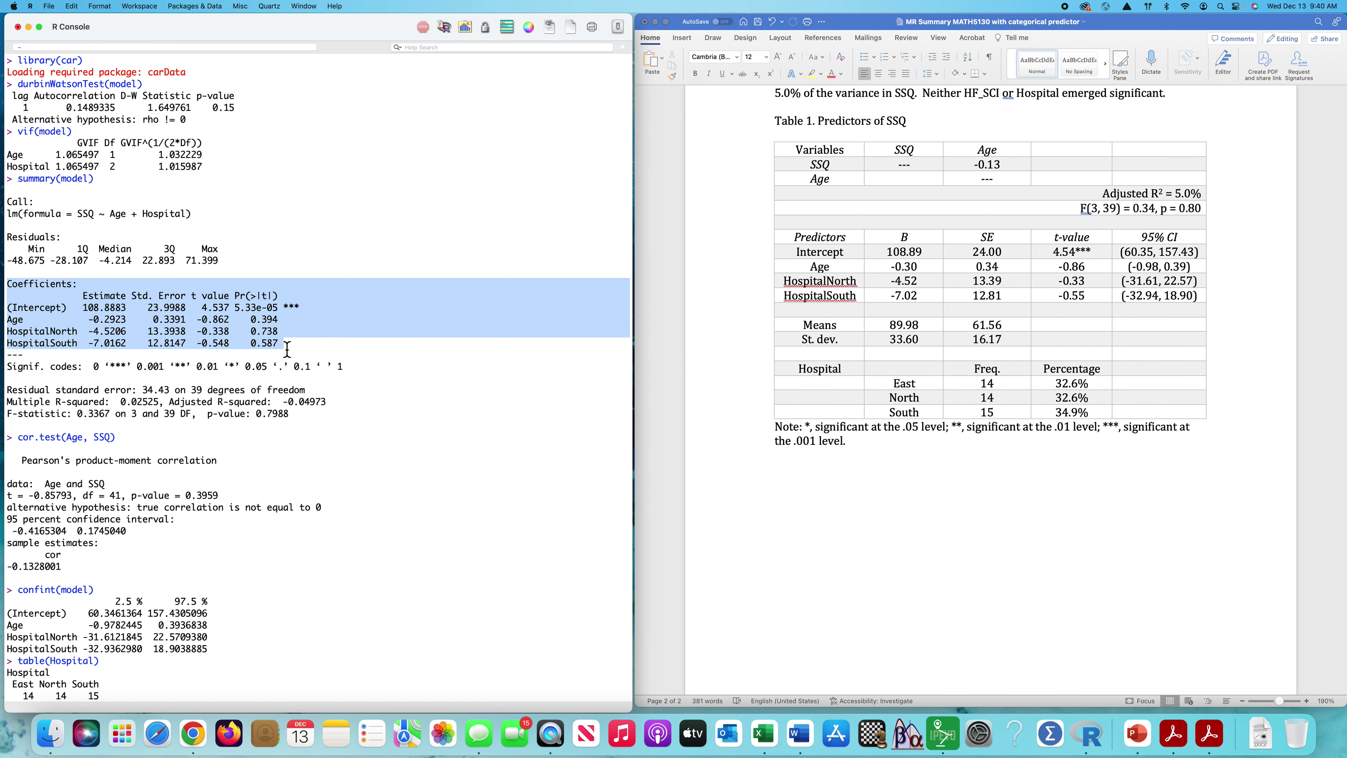
click(419, 527)
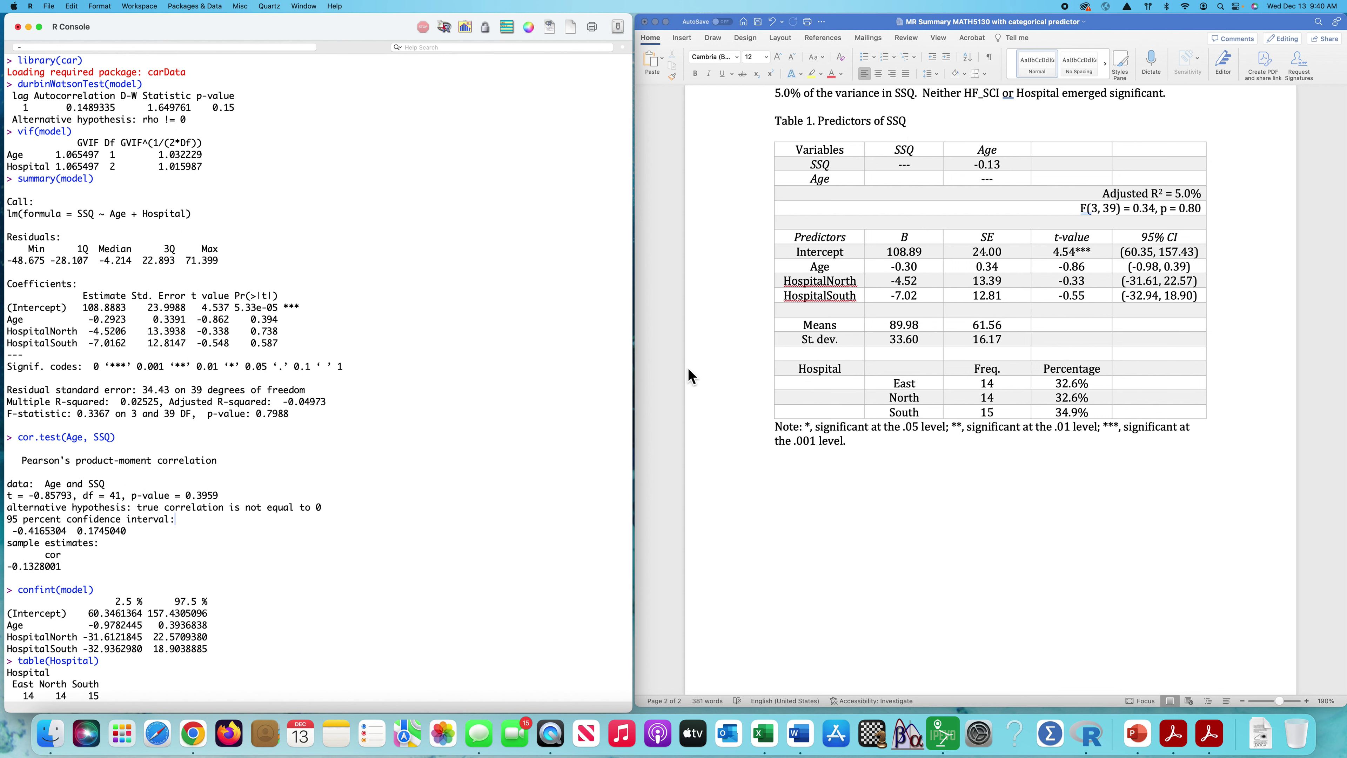
click(976, 270)
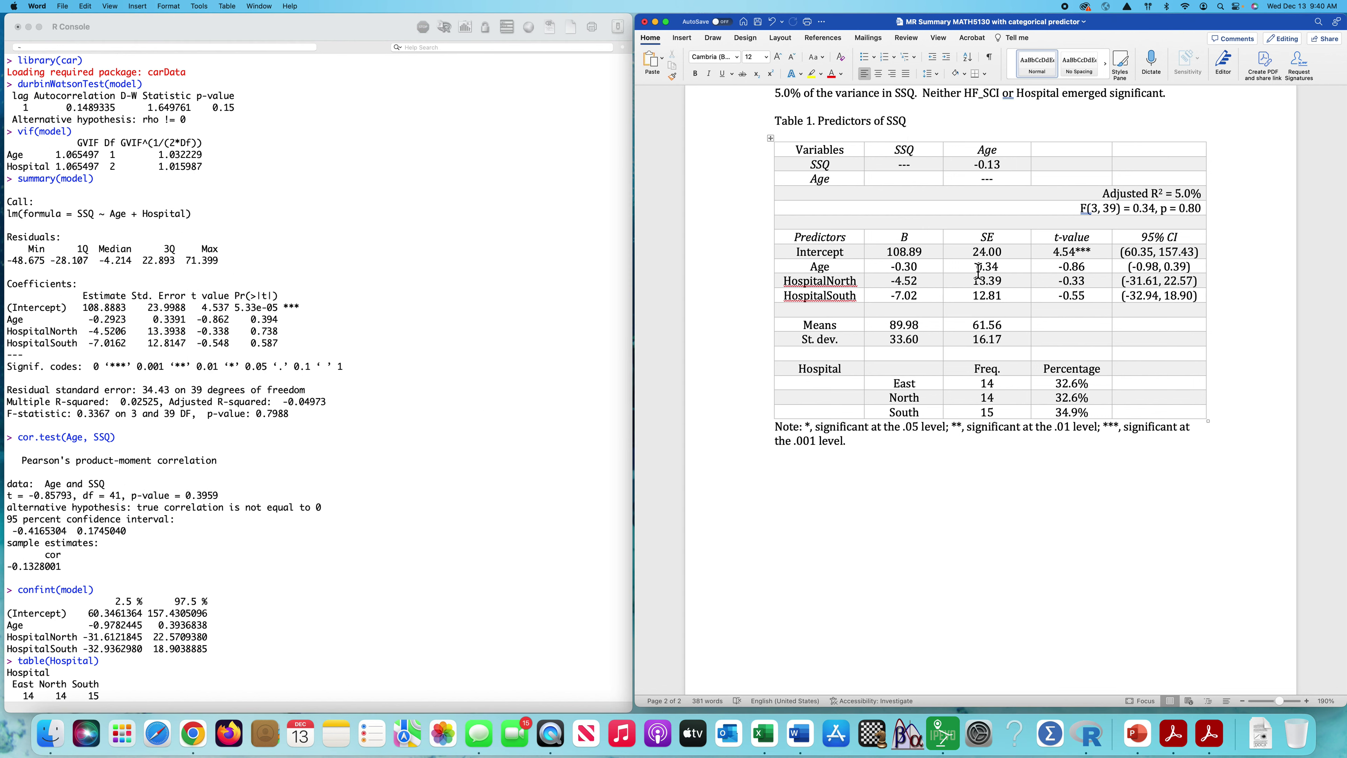
drag(977, 270, 1005, 300)
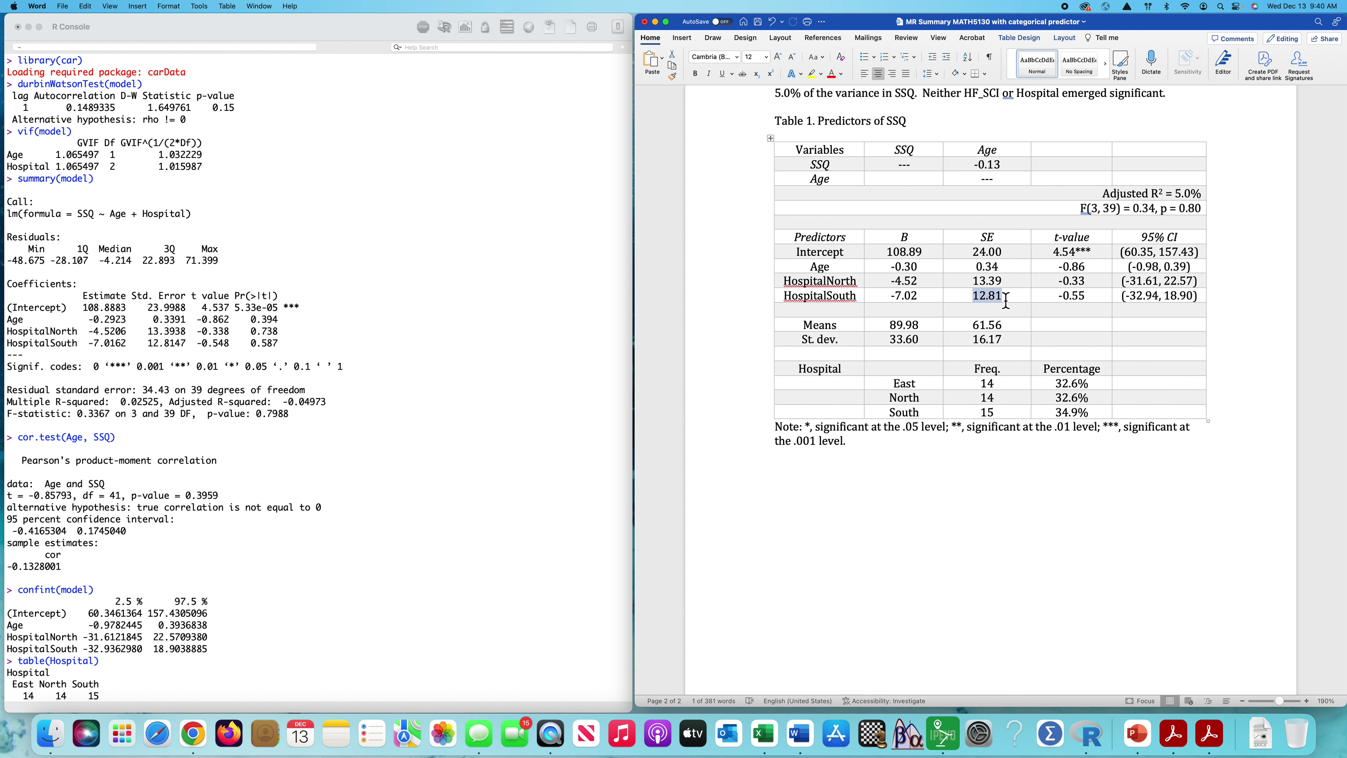
click(952, 581)
drag(973, 282, 1005, 284)
click(938, 536)
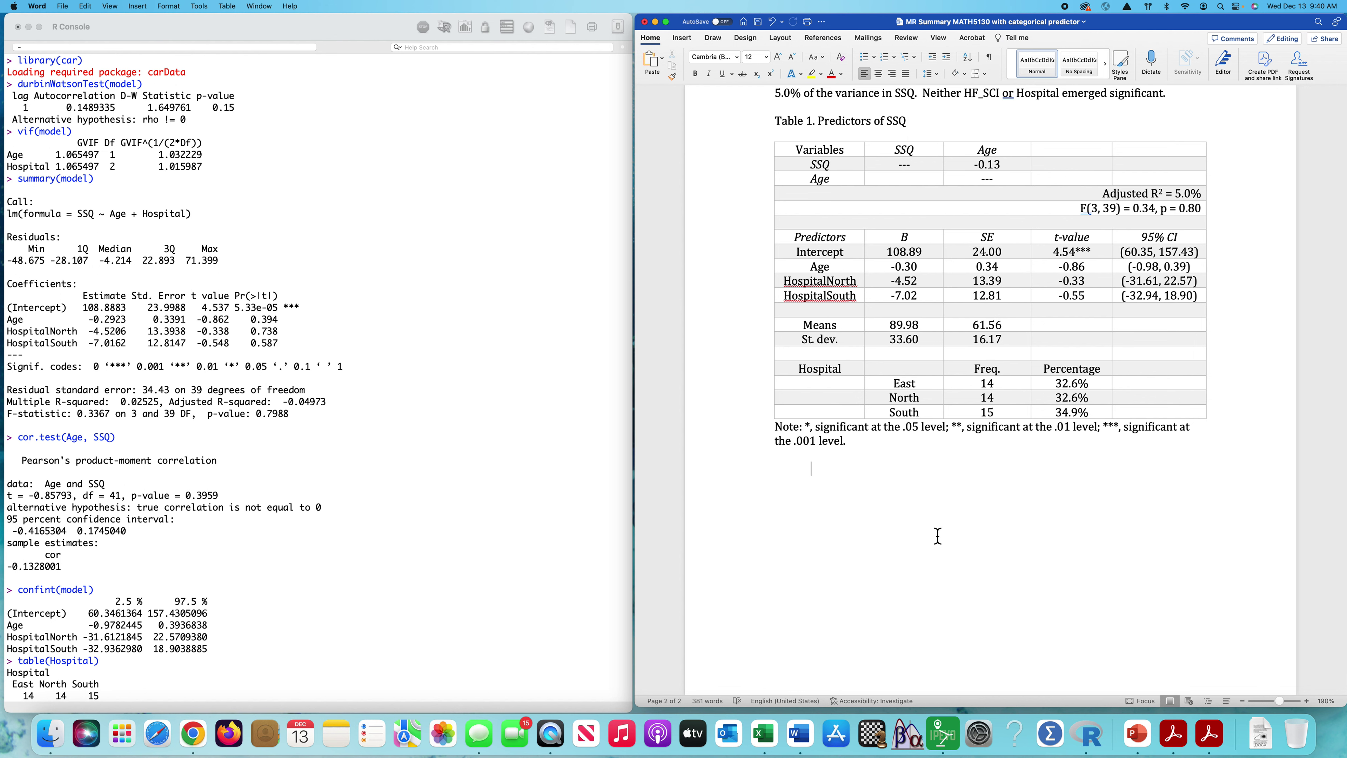
scroll(938, 536, down, 2)
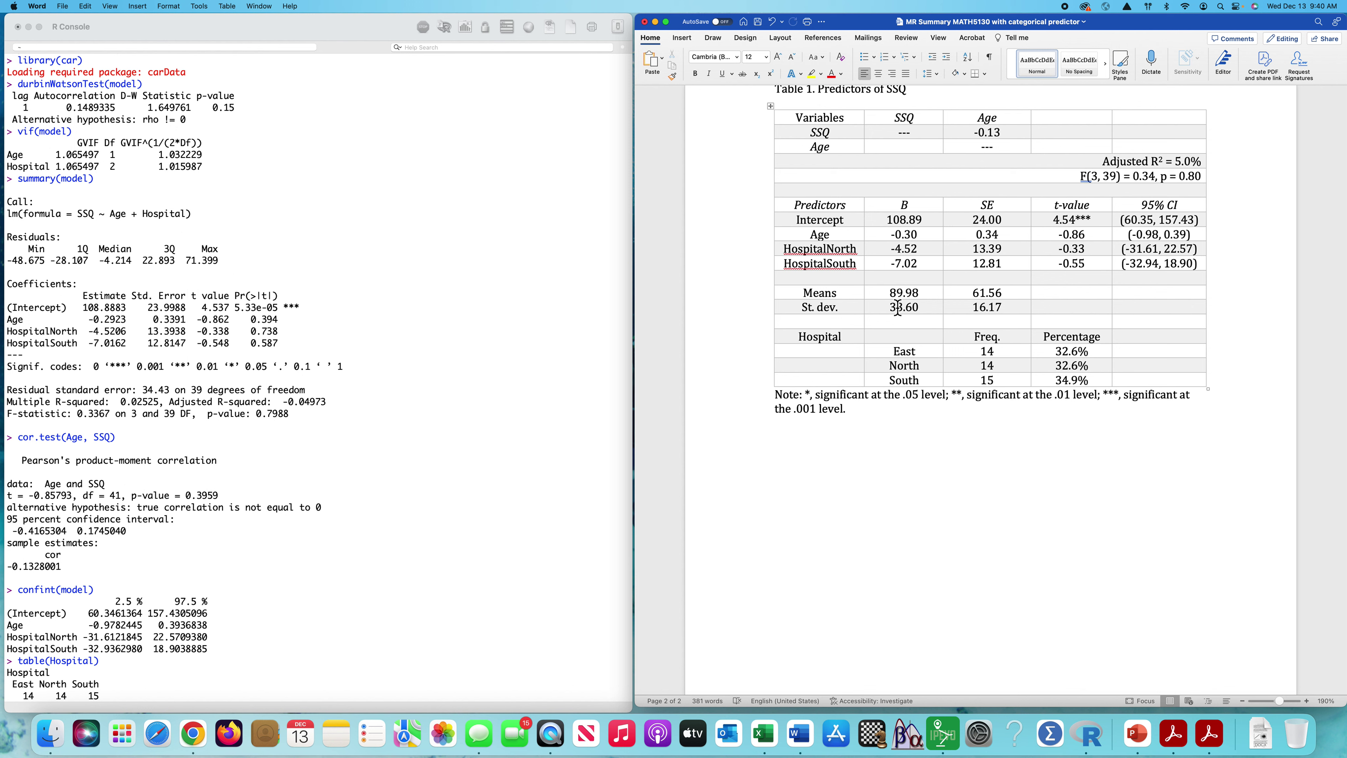
scroll(898, 309, up, 2)
drag(805, 343, 1008, 351)
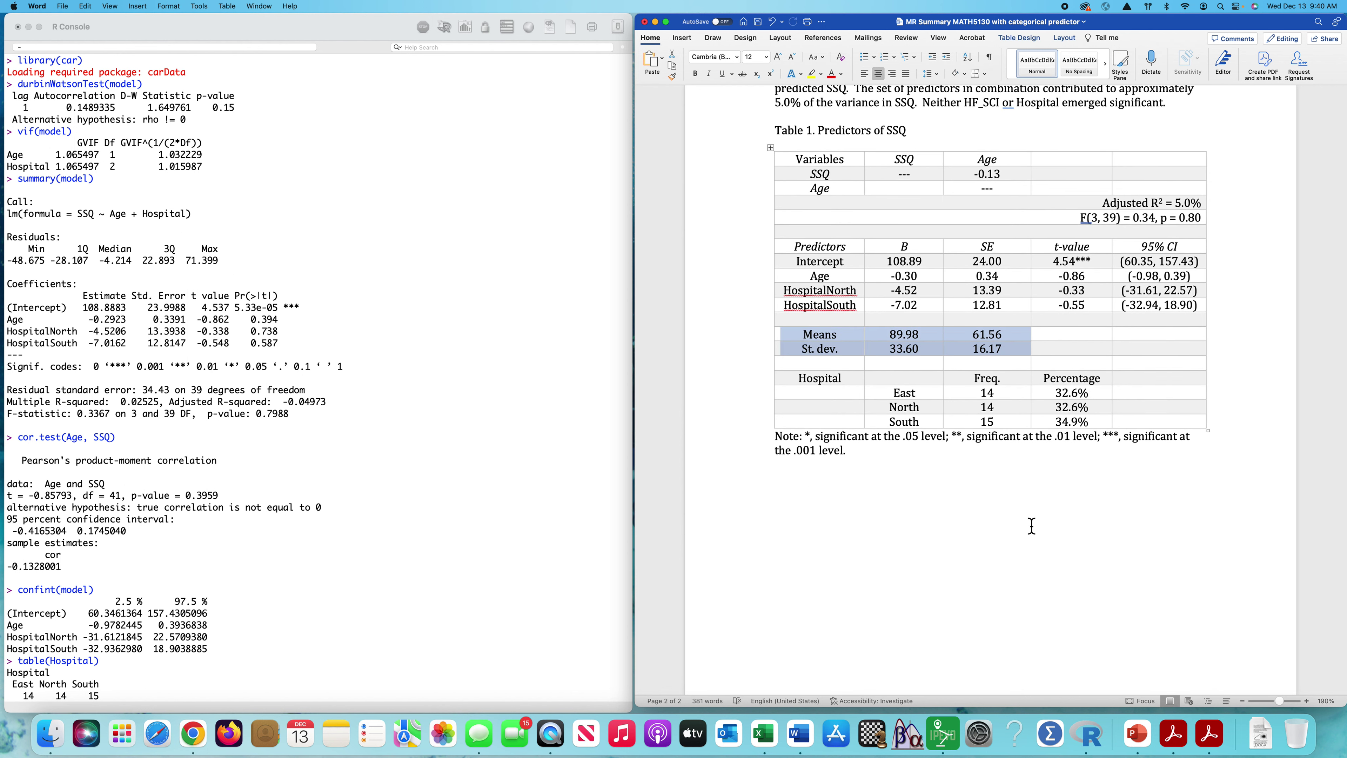
right_click(1031, 526)
click(934, 532)
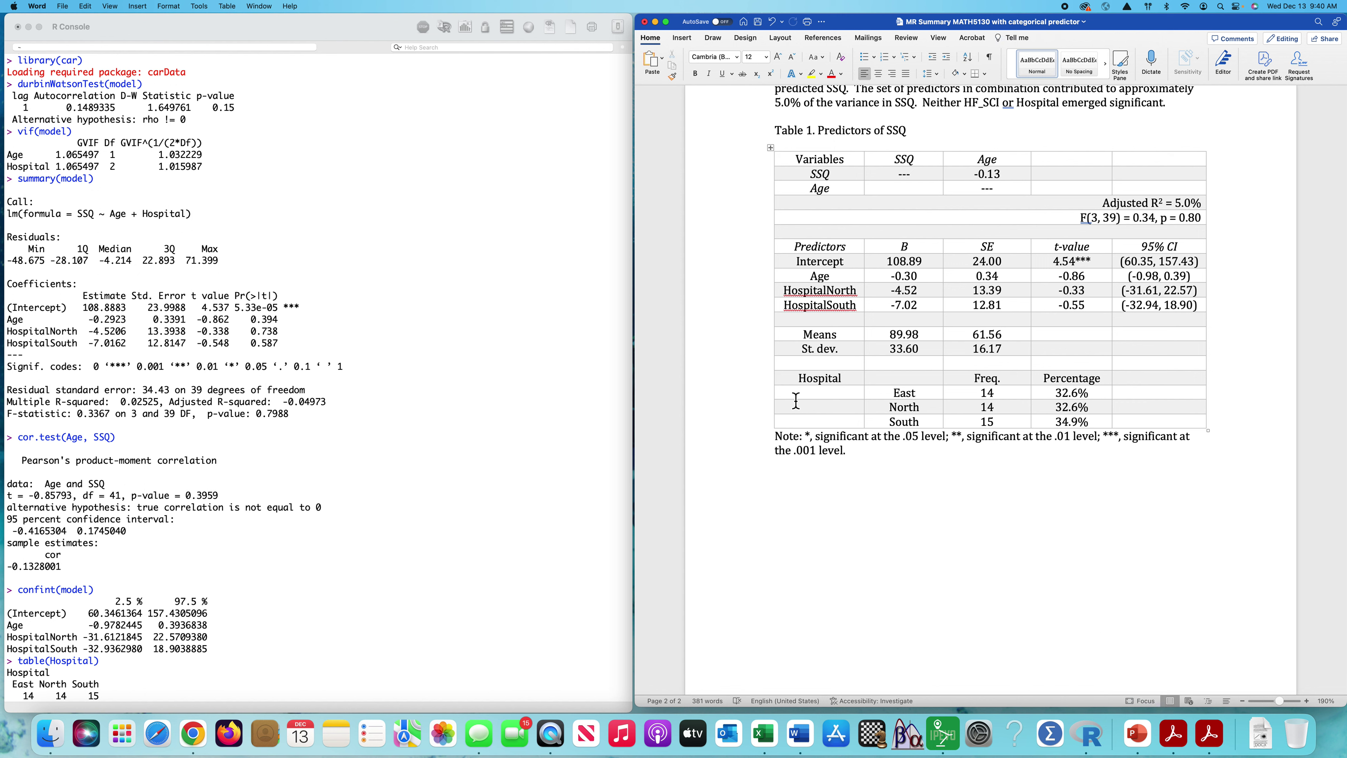
drag(801, 380, 1091, 436)
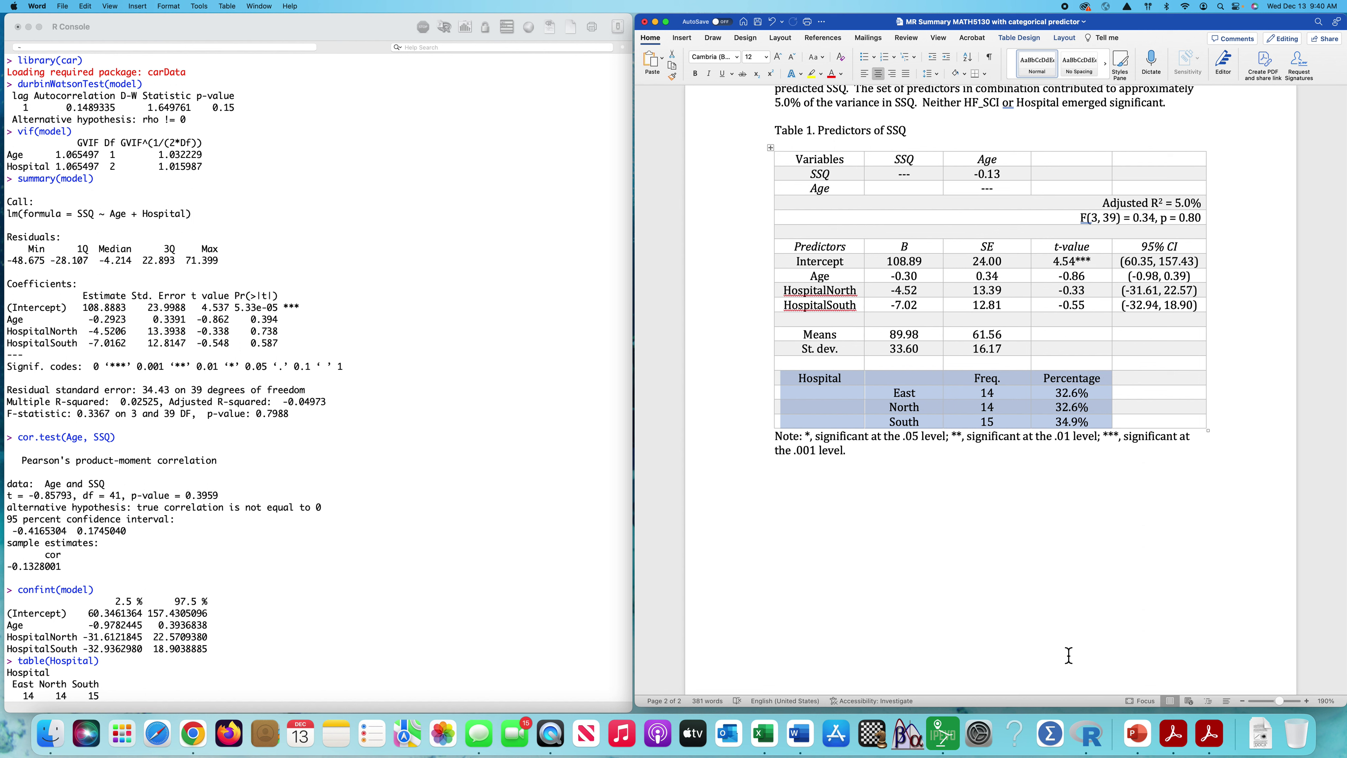
click(874, 490)
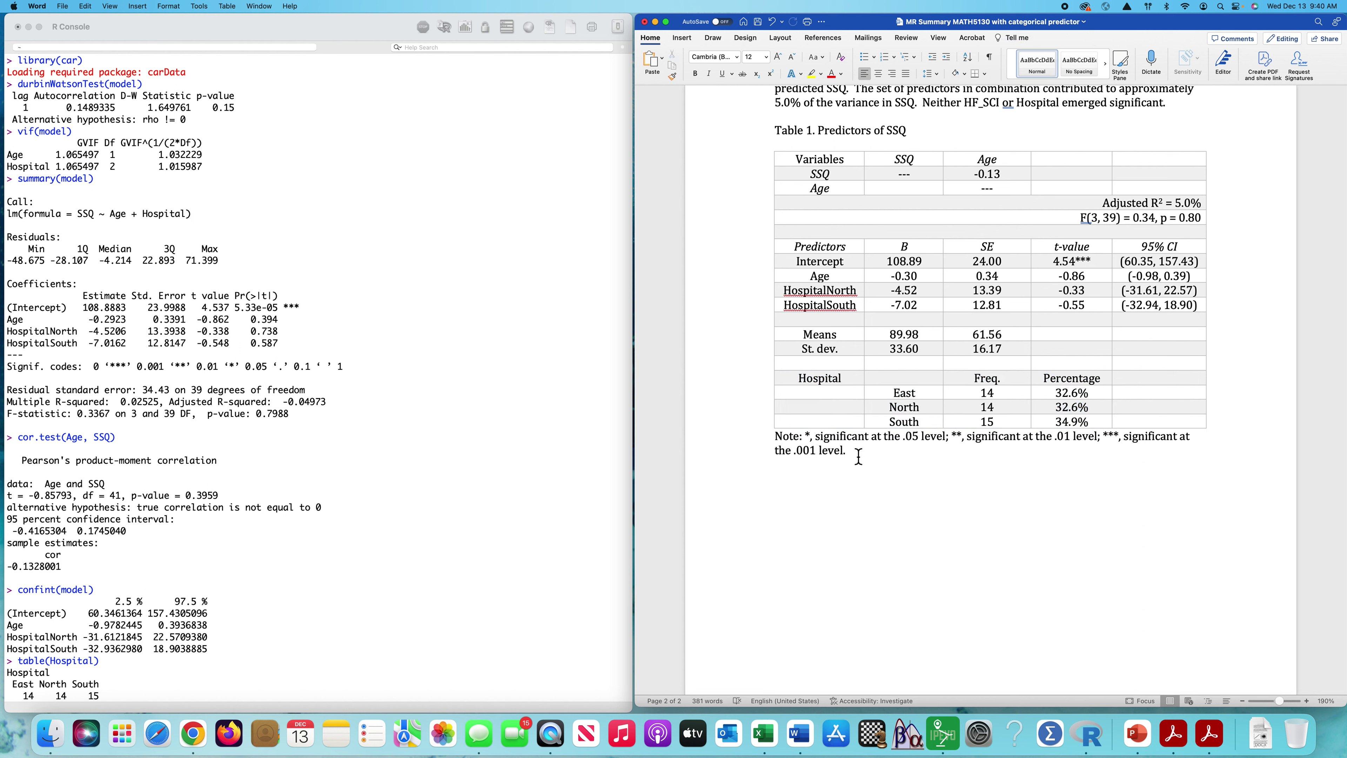
drag(859, 457, 775, 445)
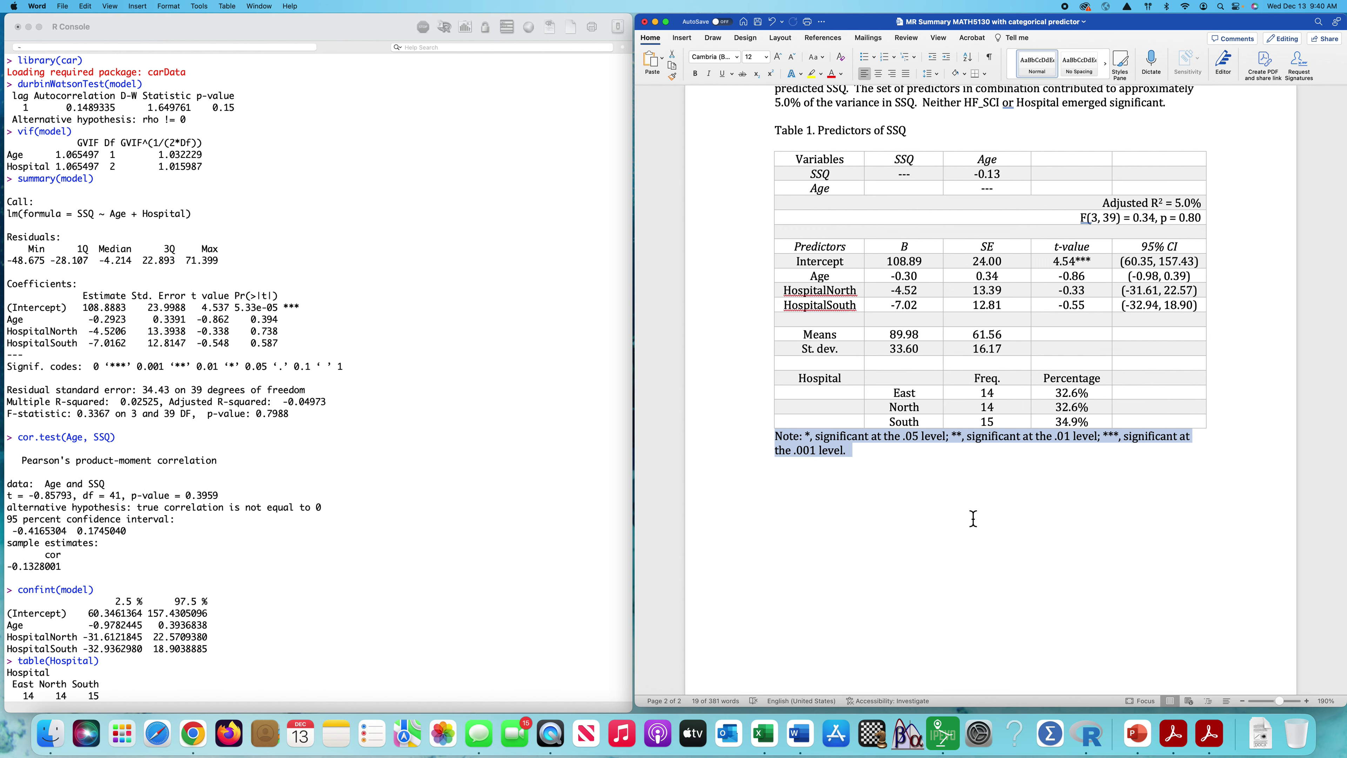
scroll(973, 519, up, 10)
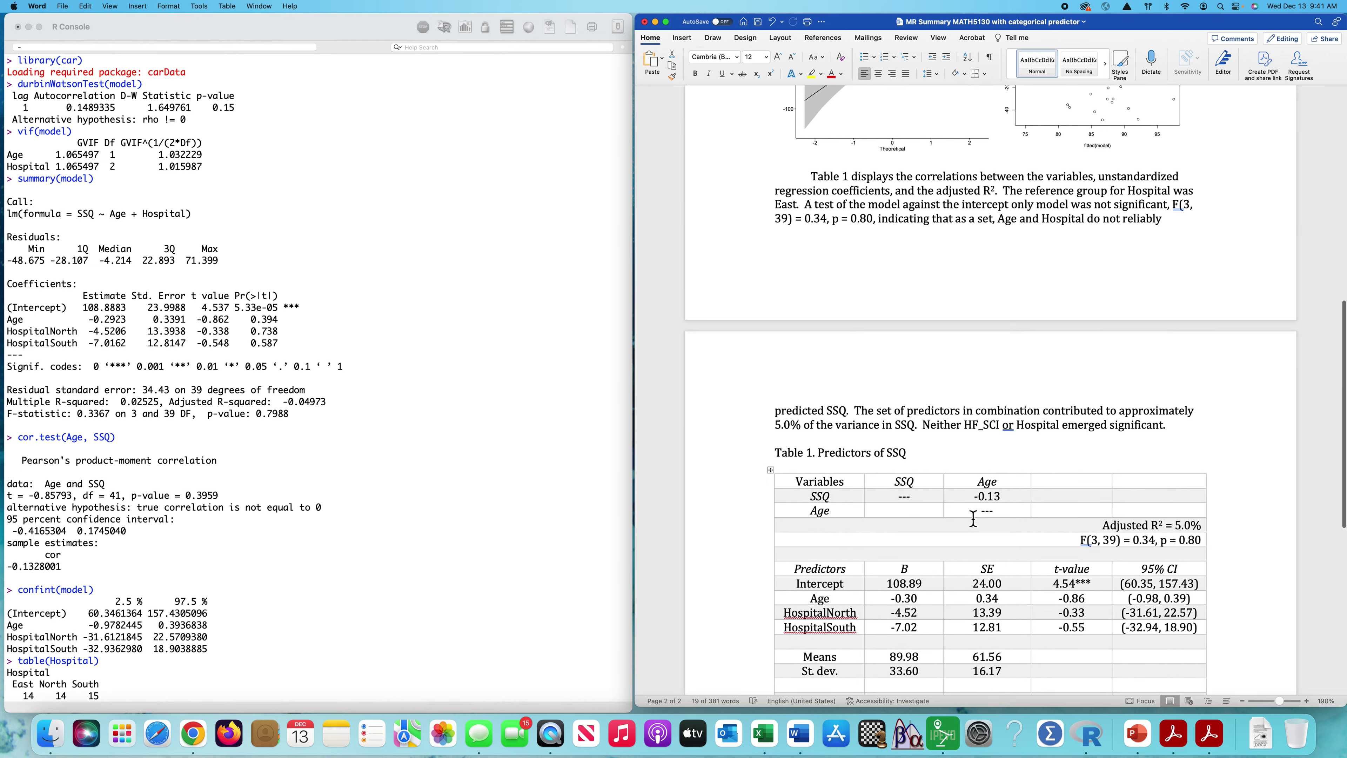
scroll(974, 519, up, 20)
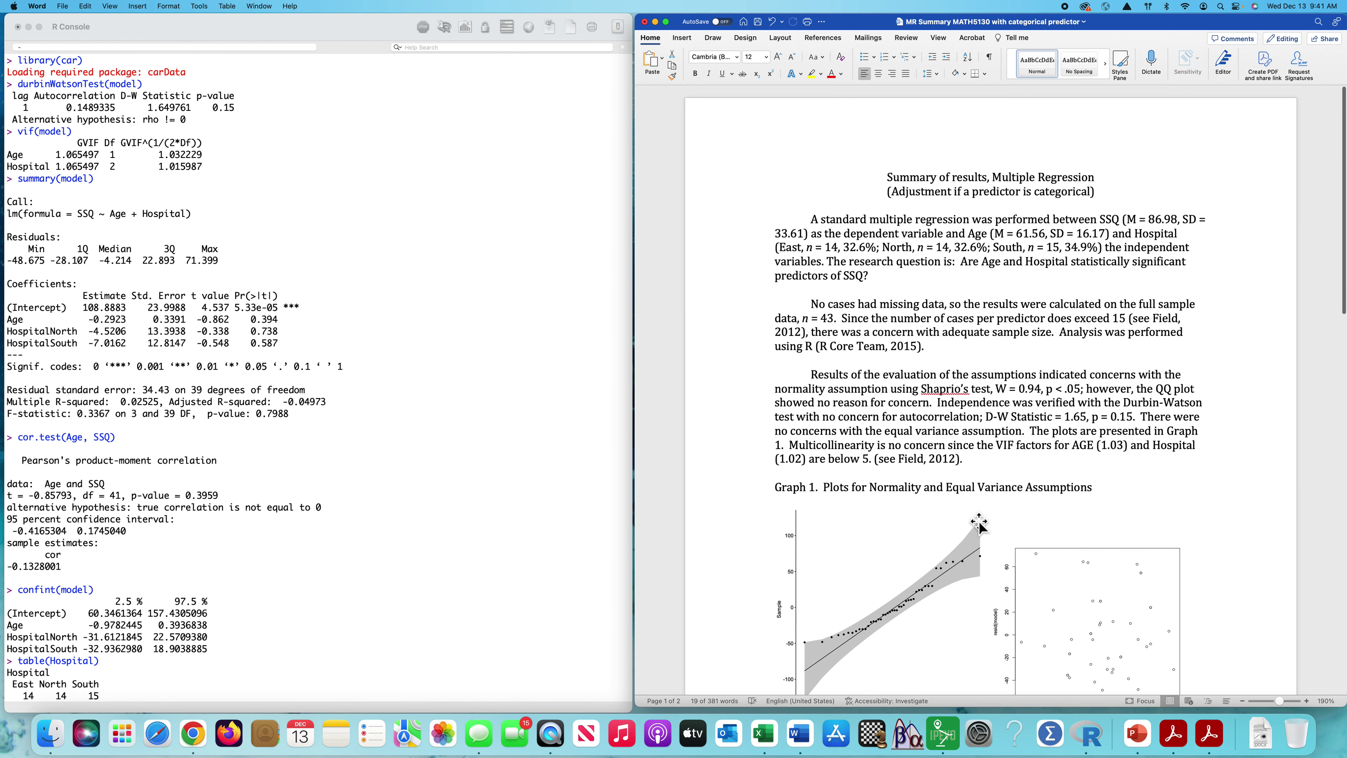
scroll(979, 522, down, 5)
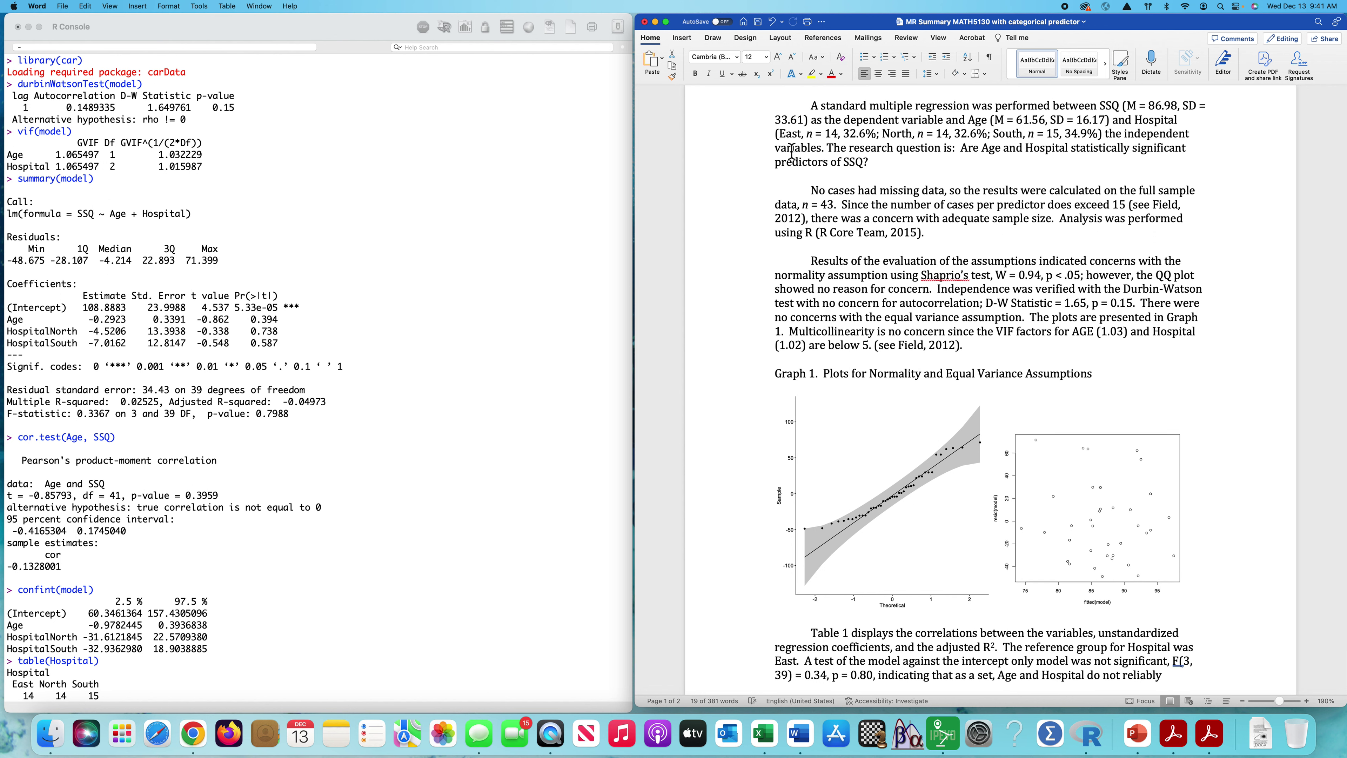
drag(783, 141, 1094, 140)
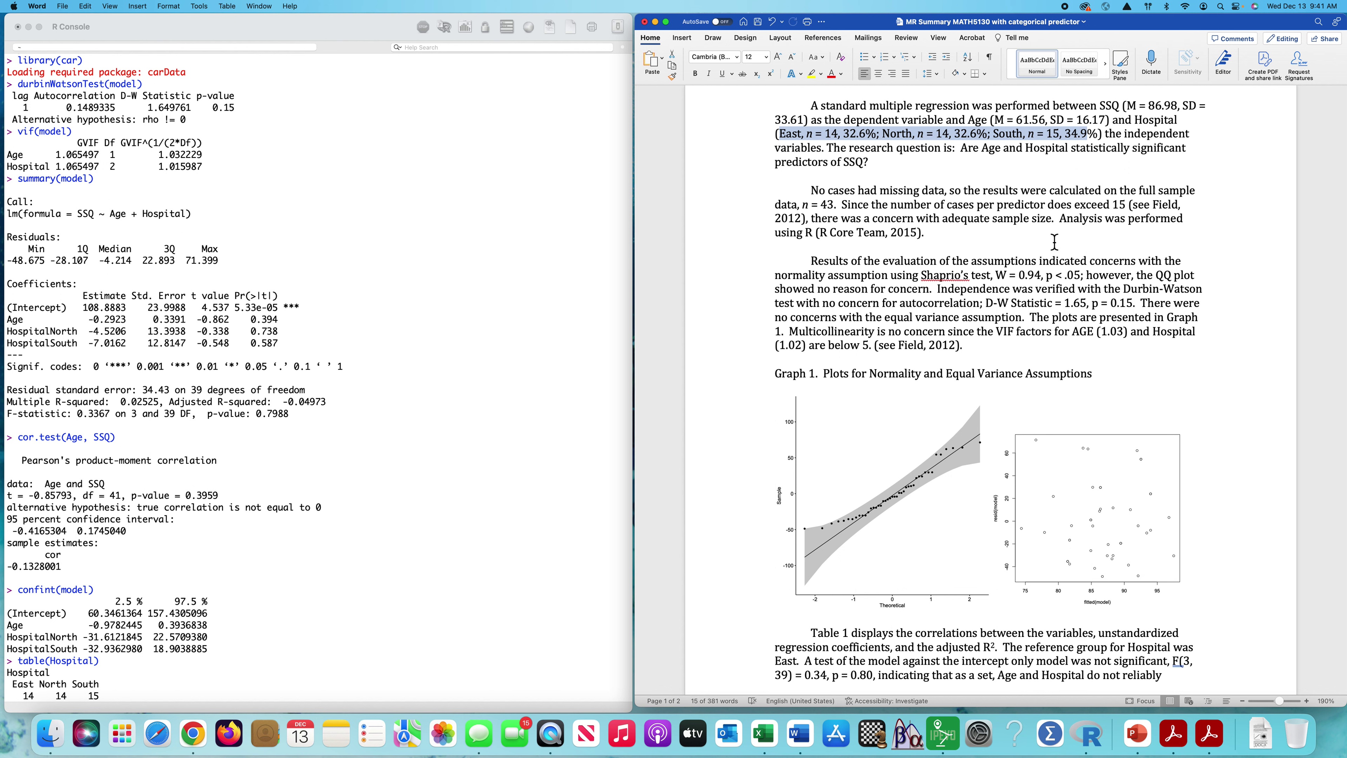
scroll(1054, 242, down, 15)
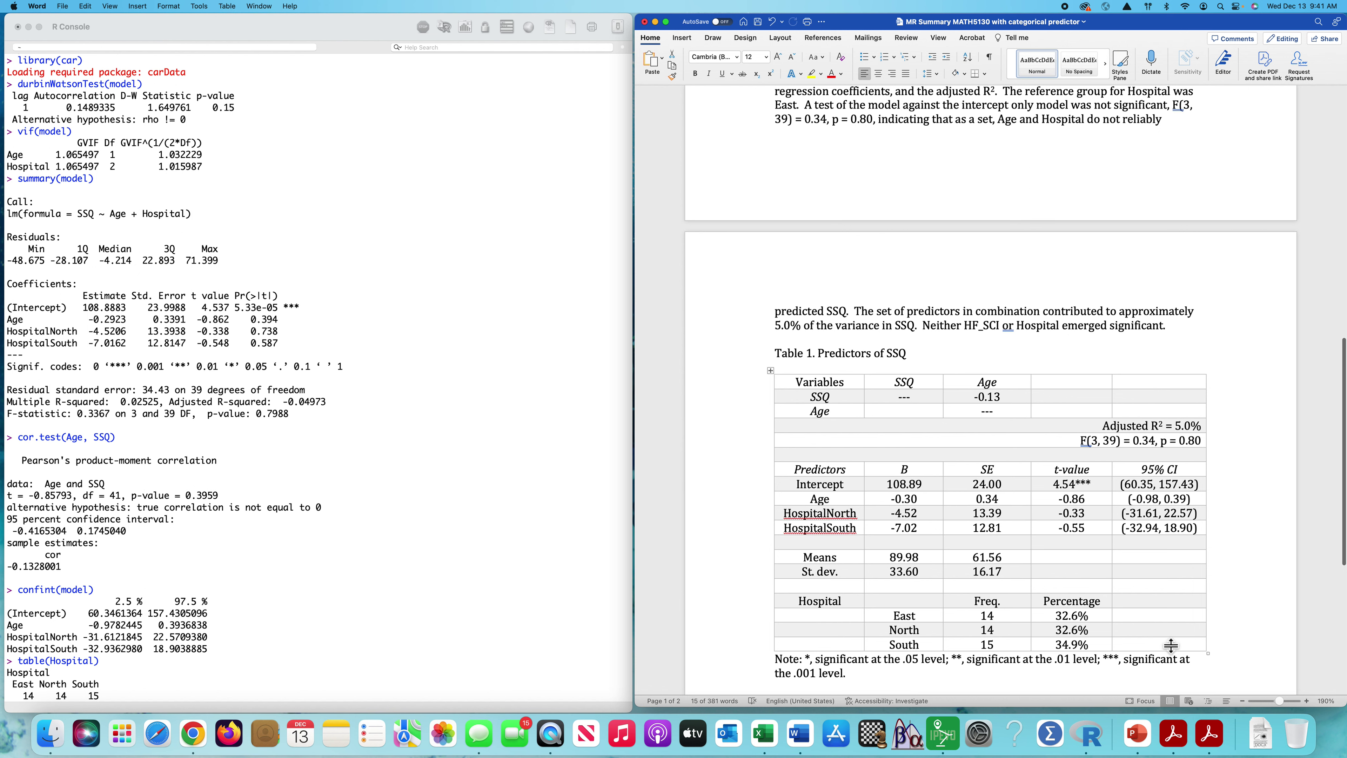
scroll(1165, 643, down, 2)
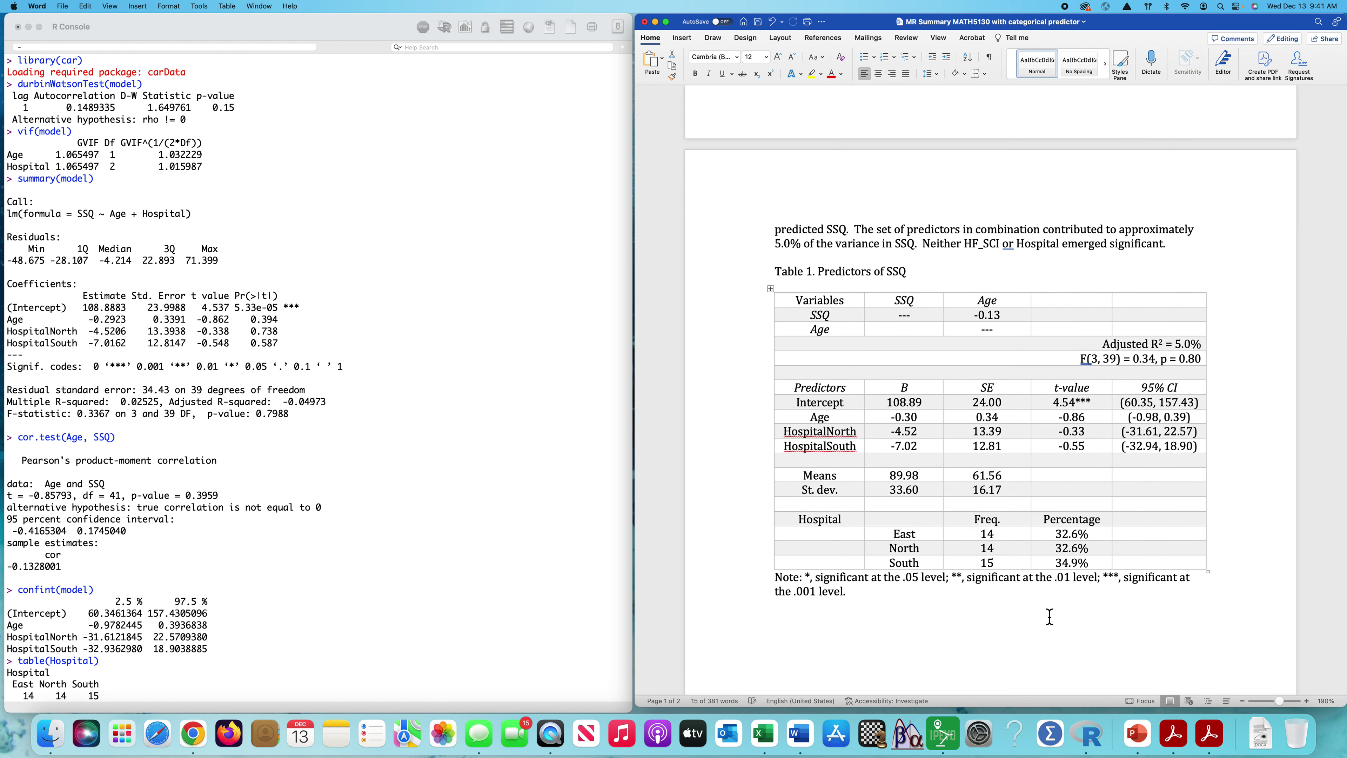
scroll(493, 508, up, 15)
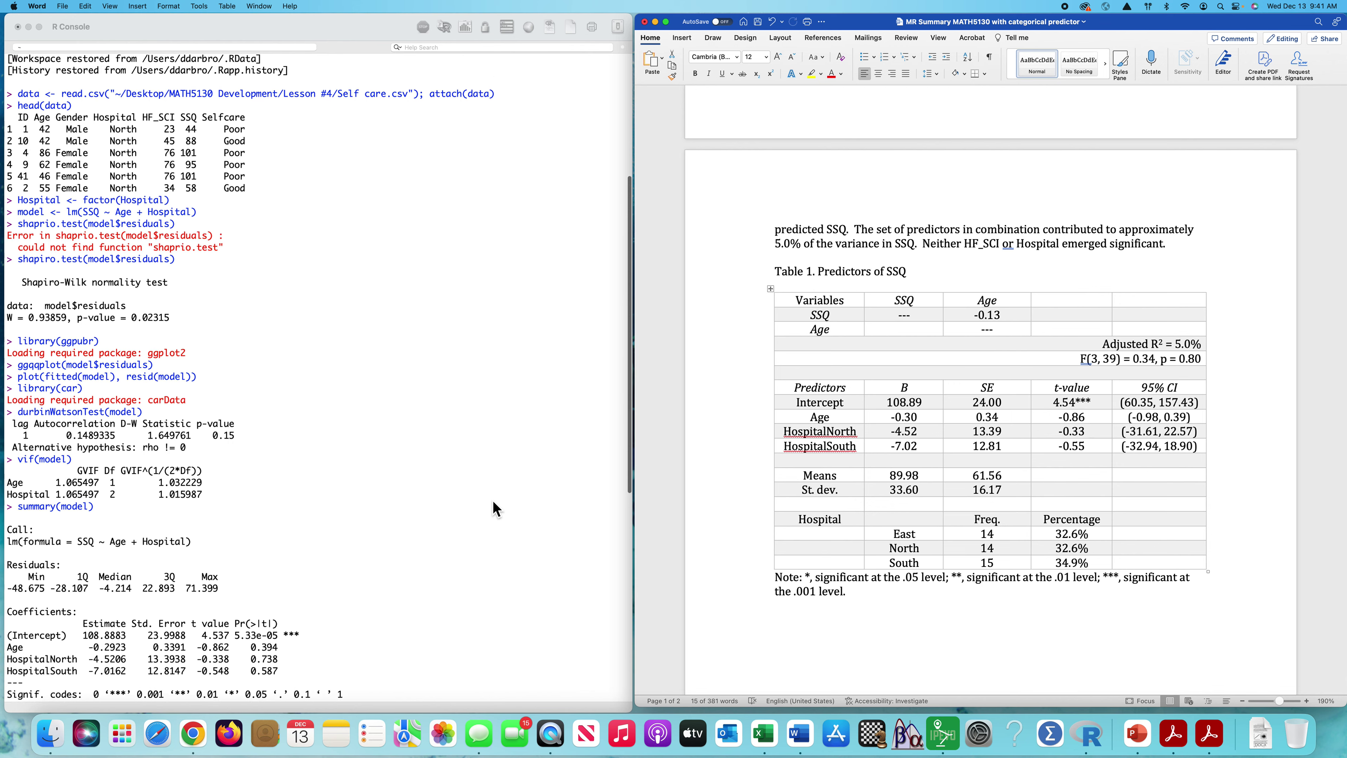
scroll(493, 508, down, 10)
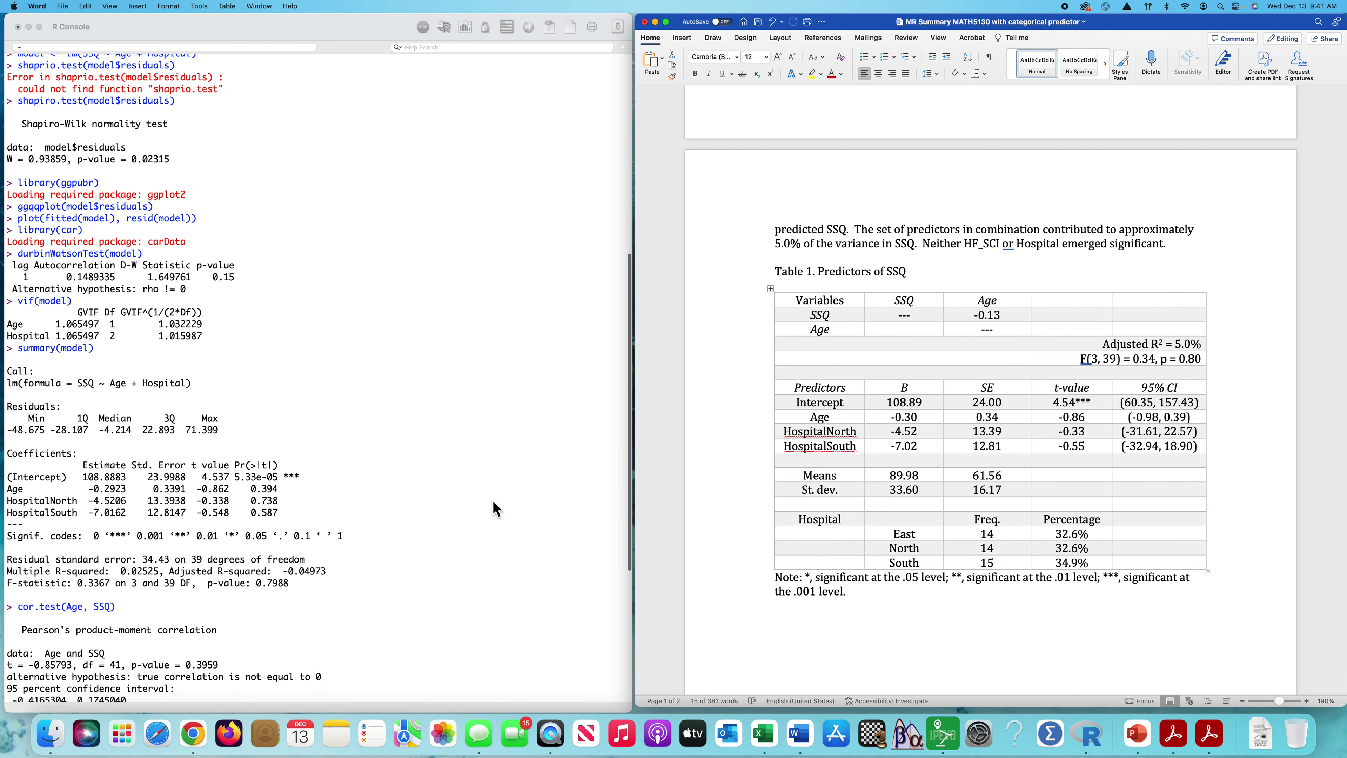
scroll(493, 508, down, 6)
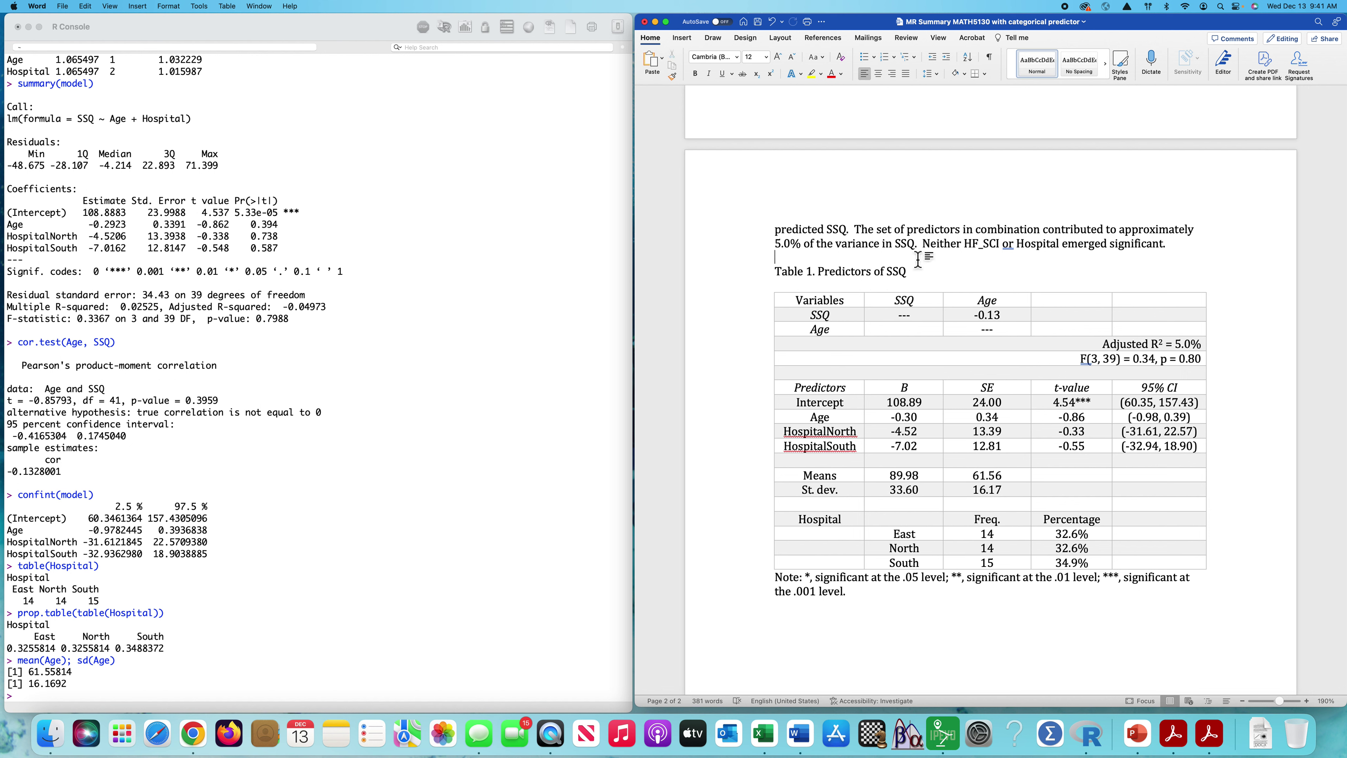
click(918, 260)
scroll(876, 606, up, 15)
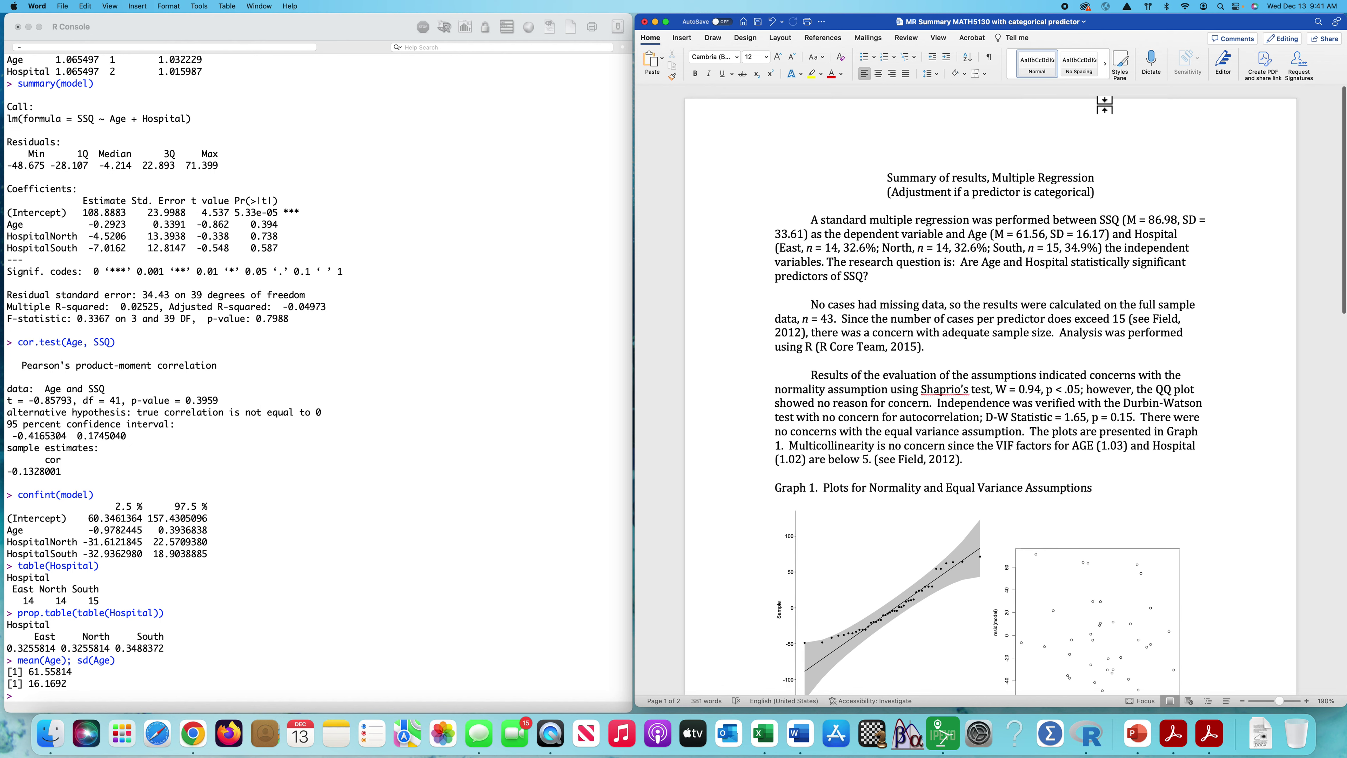